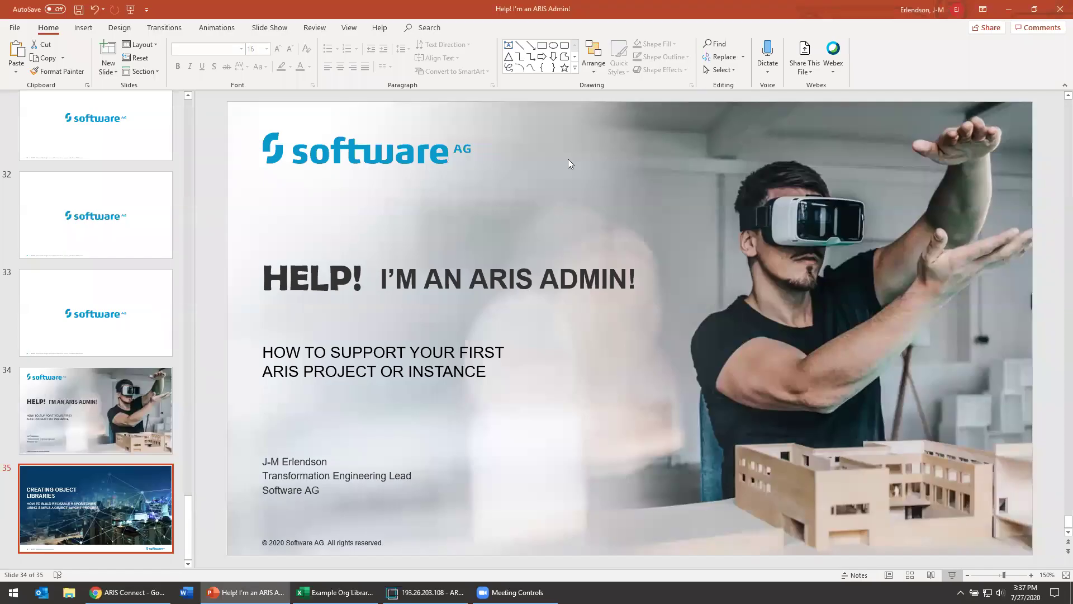
In ARIS Architect, expand United Motor Group, browse 3. ORGANIZATION and 4. IT SYSTEMS, and open UMG REPOSITORY.
{"action": "left_click", "coordinate": [428, 591]}
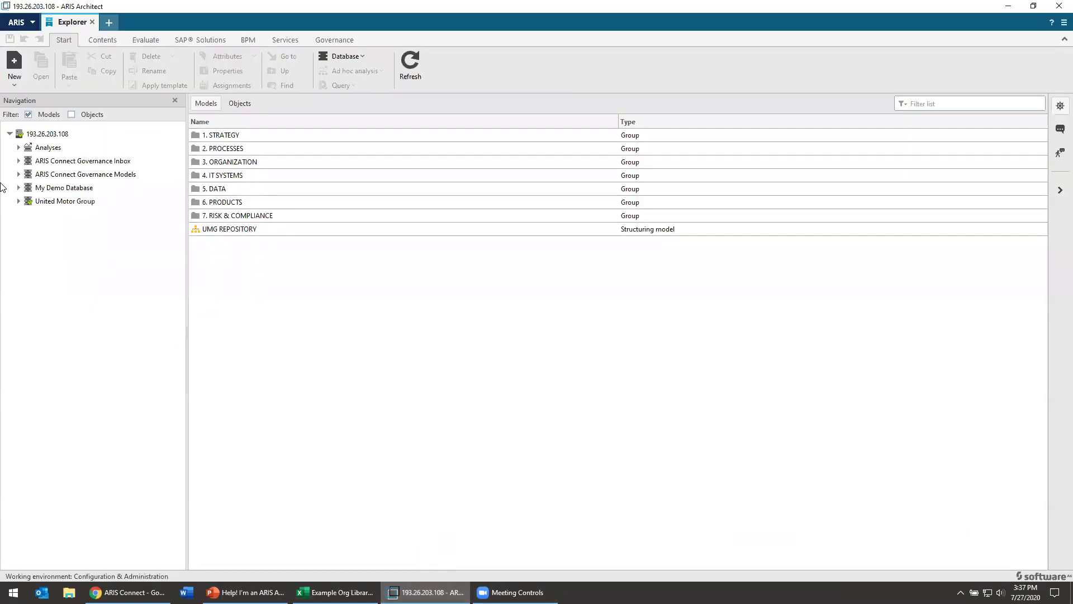
{"action": "left_click", "coordinate": [19, 201]}
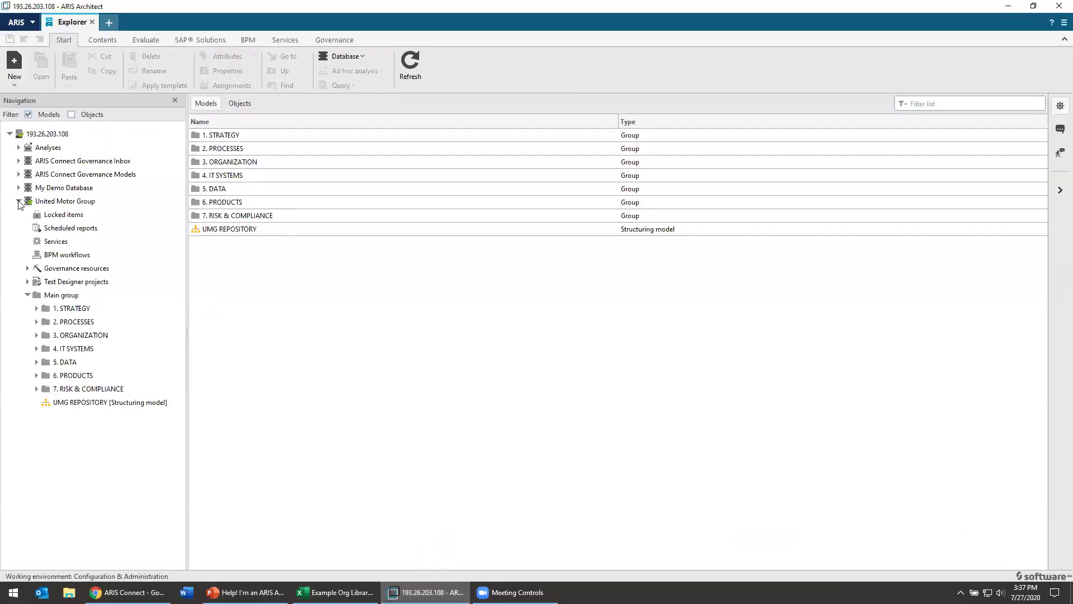
{"action": "left_click", "coordinate": [75, 335]}
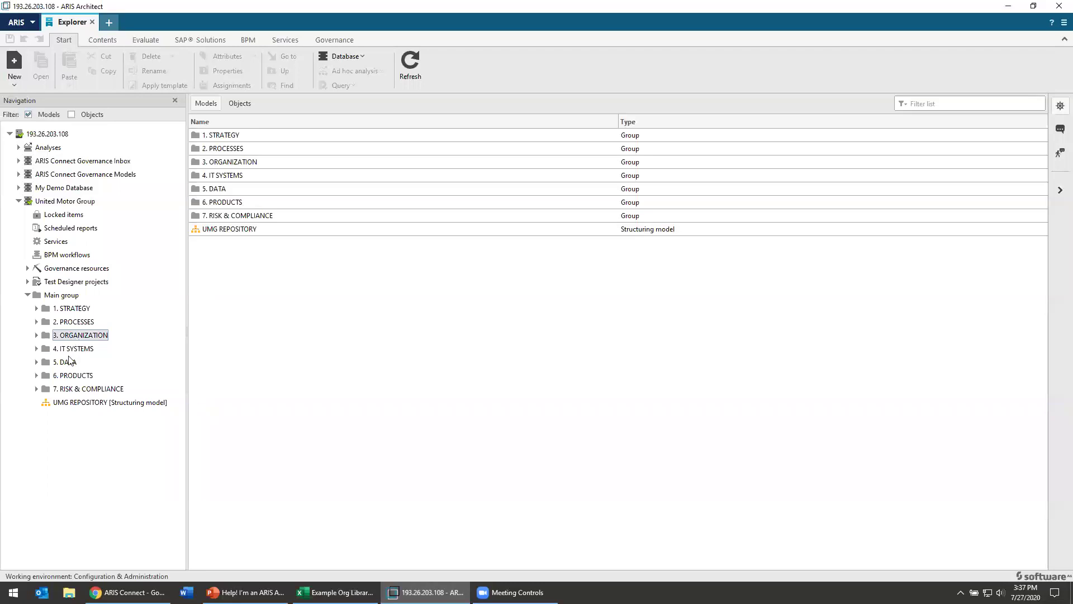
{"action": "left_click", "coordinate": [69, 351]}
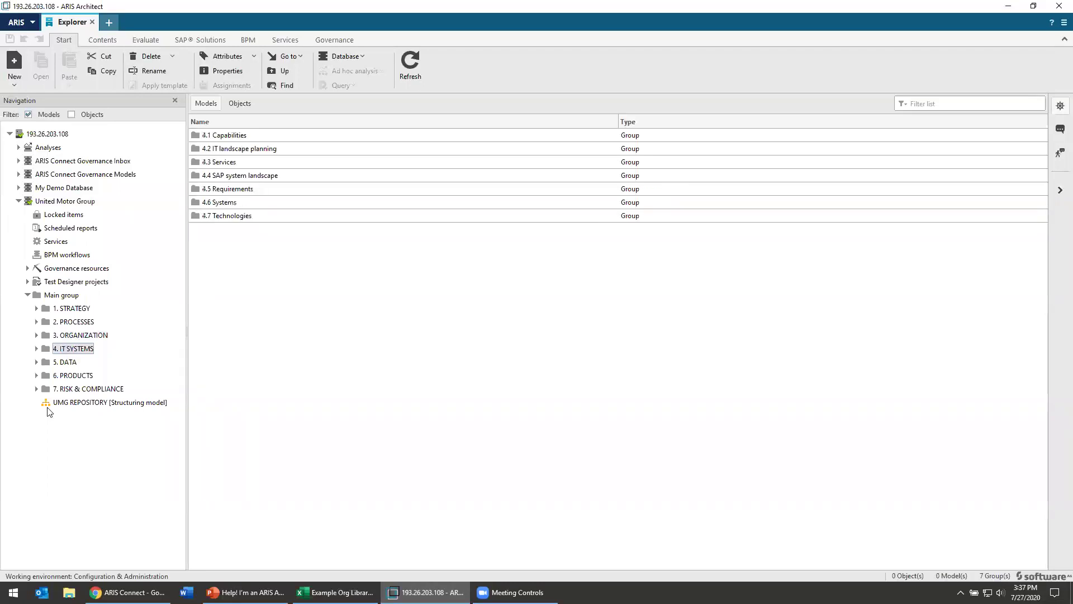
{"action": "left_click", "coordinate": [53, 404]}
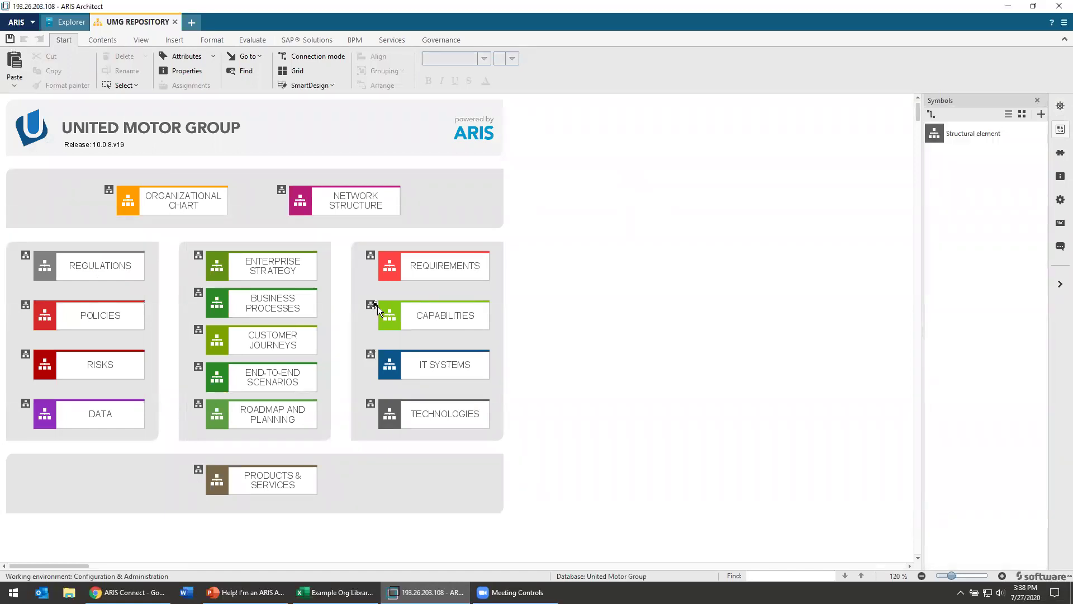
Preview and close the IT systems (domains) diagram, then open IT systems (alphabetically) from IT SYSTEMS.
{"action": "left_click", "coordinate": [370, 354]}
{"action": "double_click", "coordinate": [467, 274]}
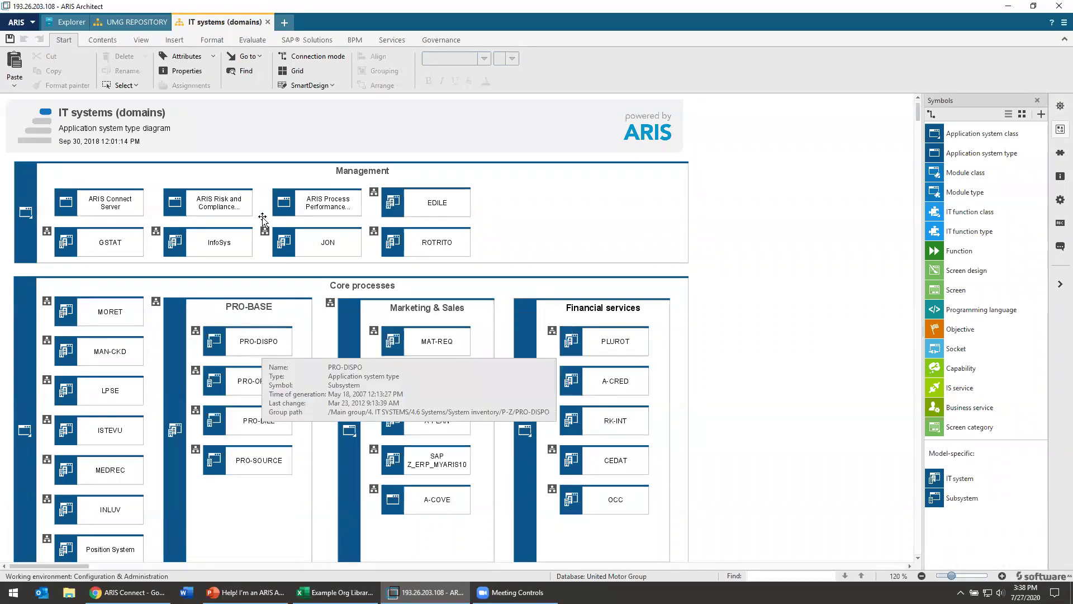
{"action": "left_click", "coordinate": [269, 22]}
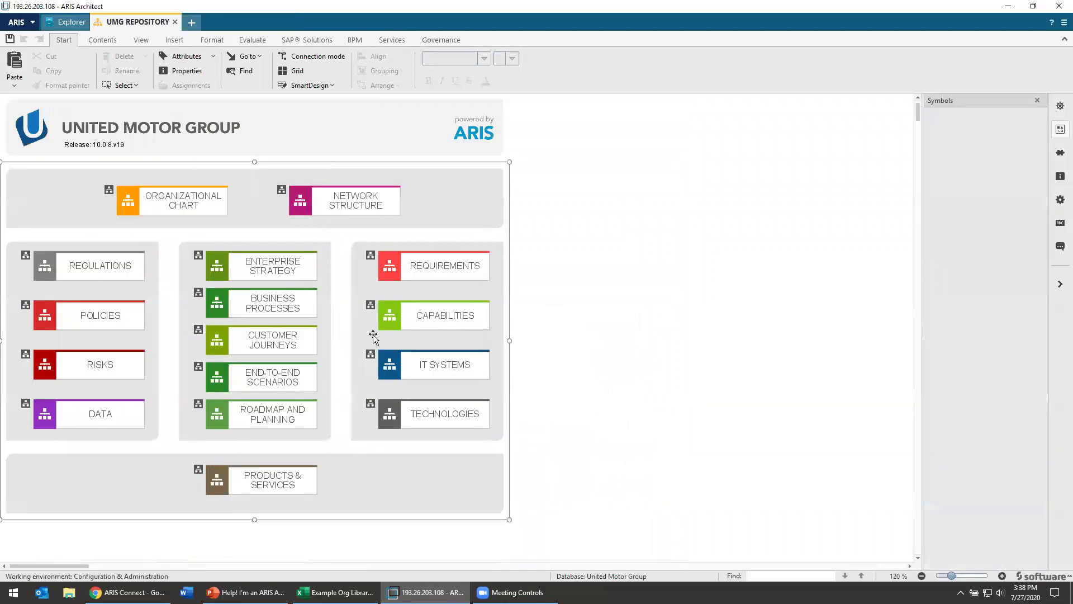
{"action": "left_click", "coordinate": [370, 356]}
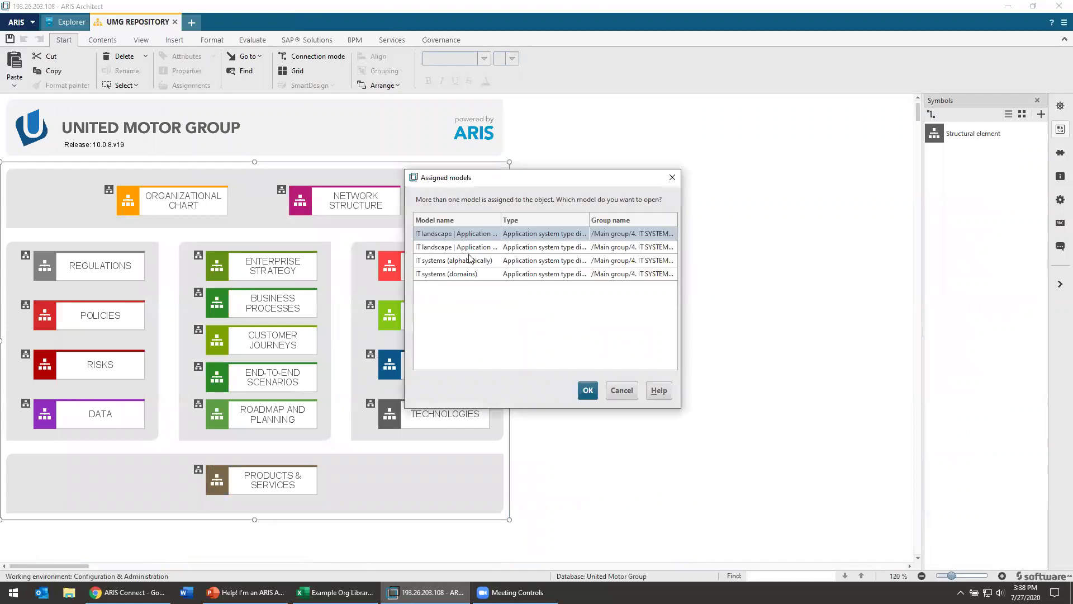
{"action": "double_click", "coordinate": [475, 261]}
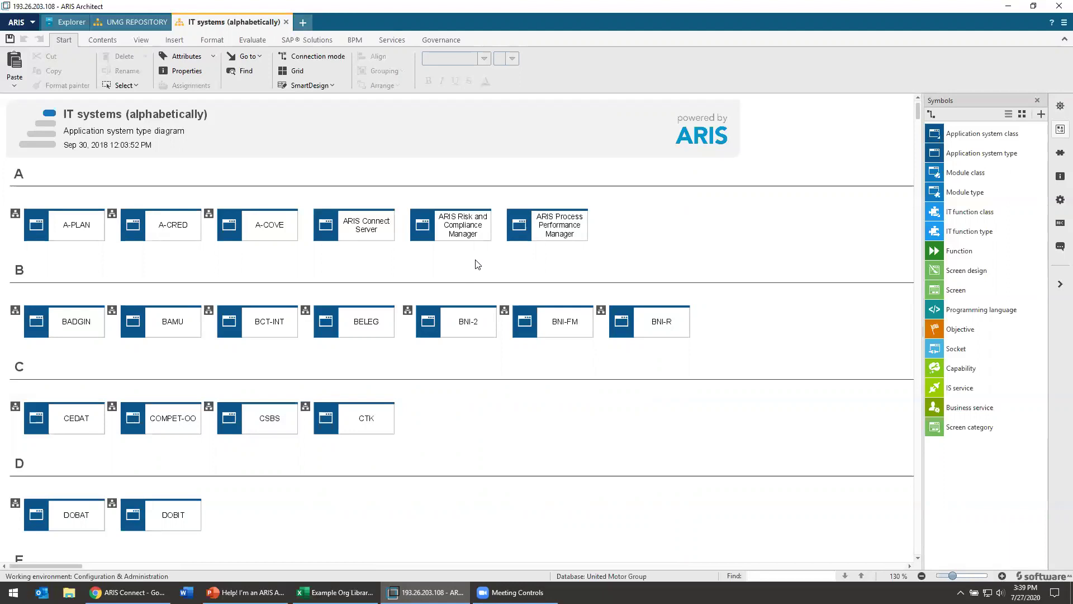
Review A-PLAN's properties, relationships and model occurrences, then switch to the ARIS Connect portal.
{"action": "left_click", "coordinate": [104, 233]}
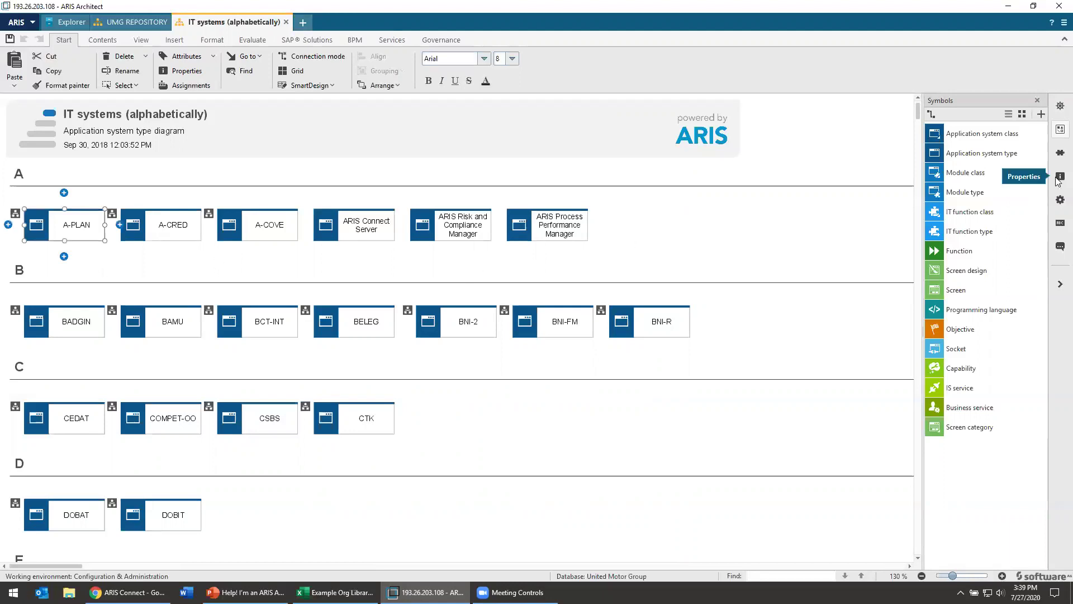
{"action": "left_click", "coordinate": [1058, 177]}
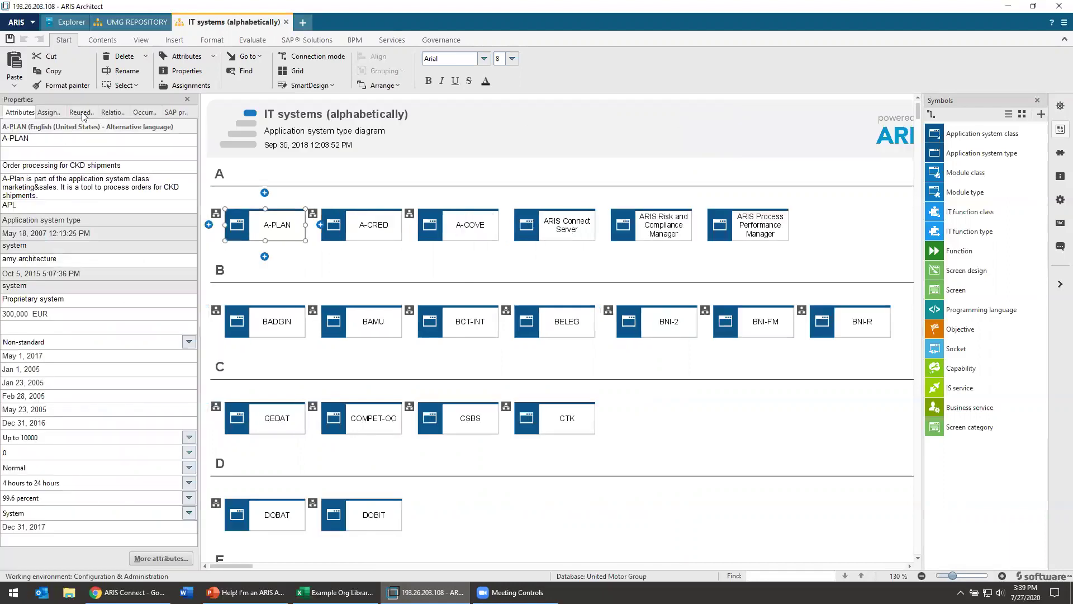
{"action": "left_click", "coordinate": [111, 114]}
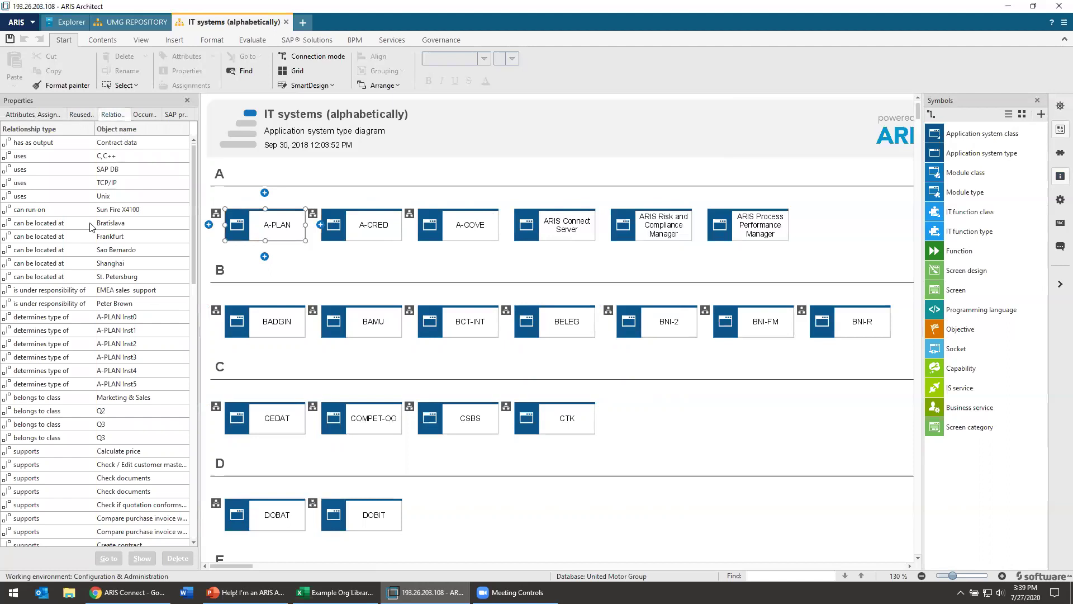
{"action": "mouse_move", "coordinate": [118, 251]}
{"action": "mouse_move", "coordinate": [115, 221]}
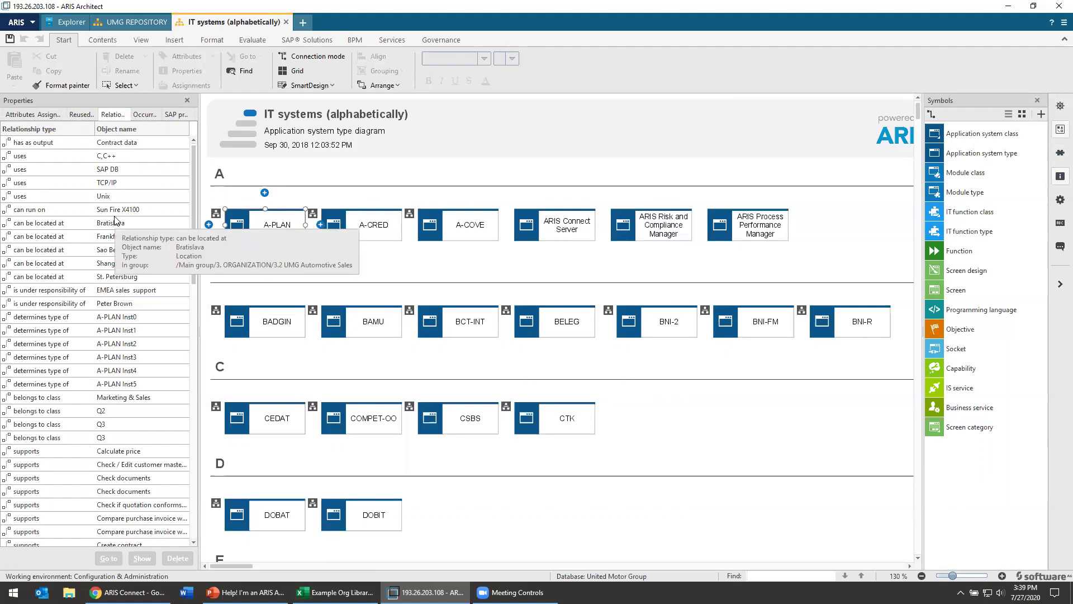
{"action": "left_click", "coordinate": [143, 115]}
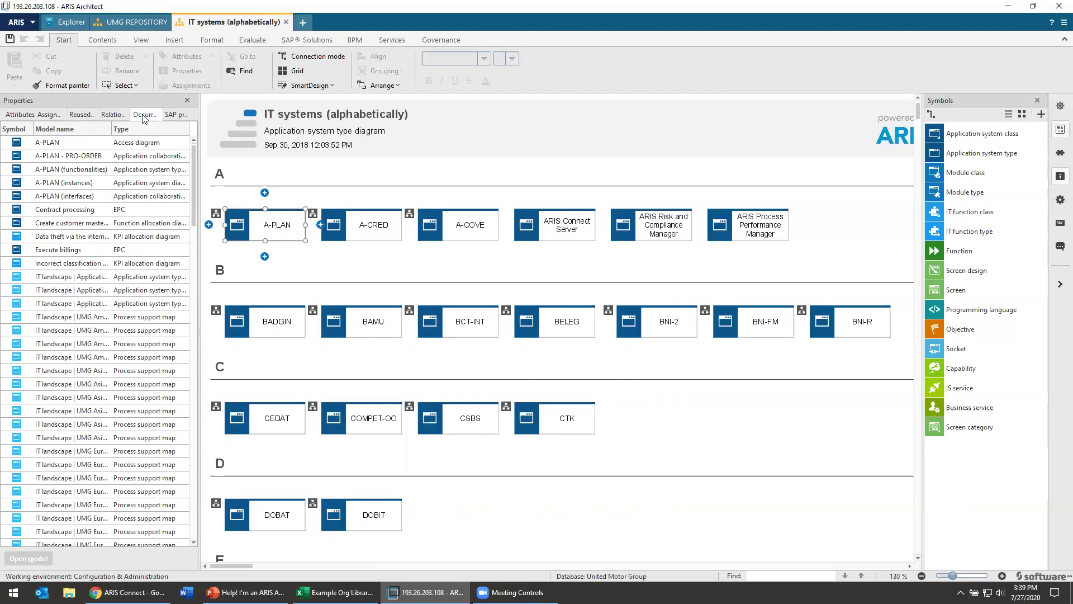
{"action": "left_click", "coordinate": [186, 101]}
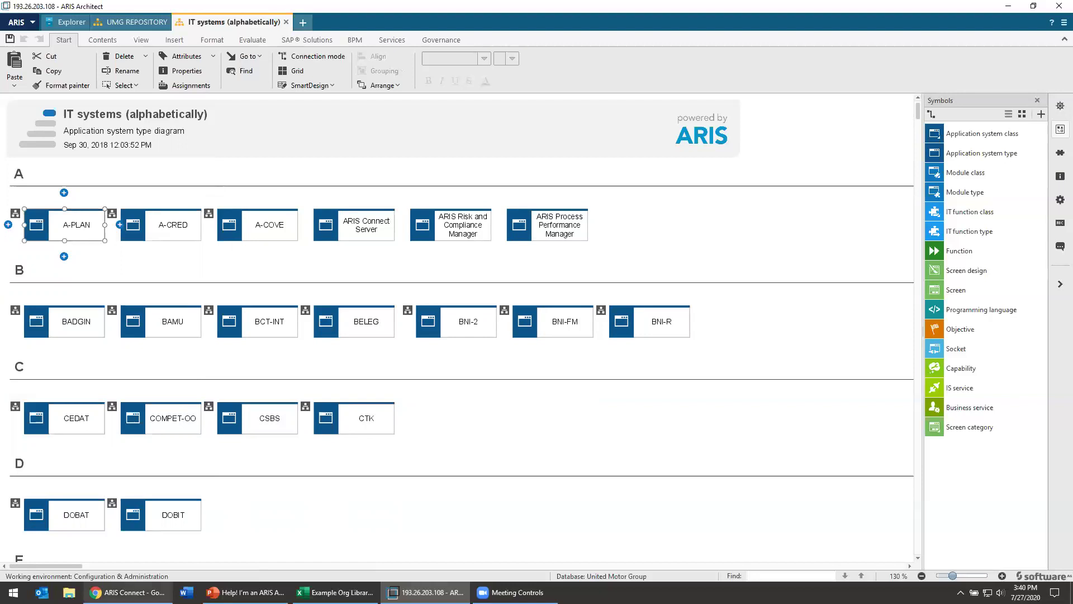
{"action": "left_click", "coordinate": [129, 592]}
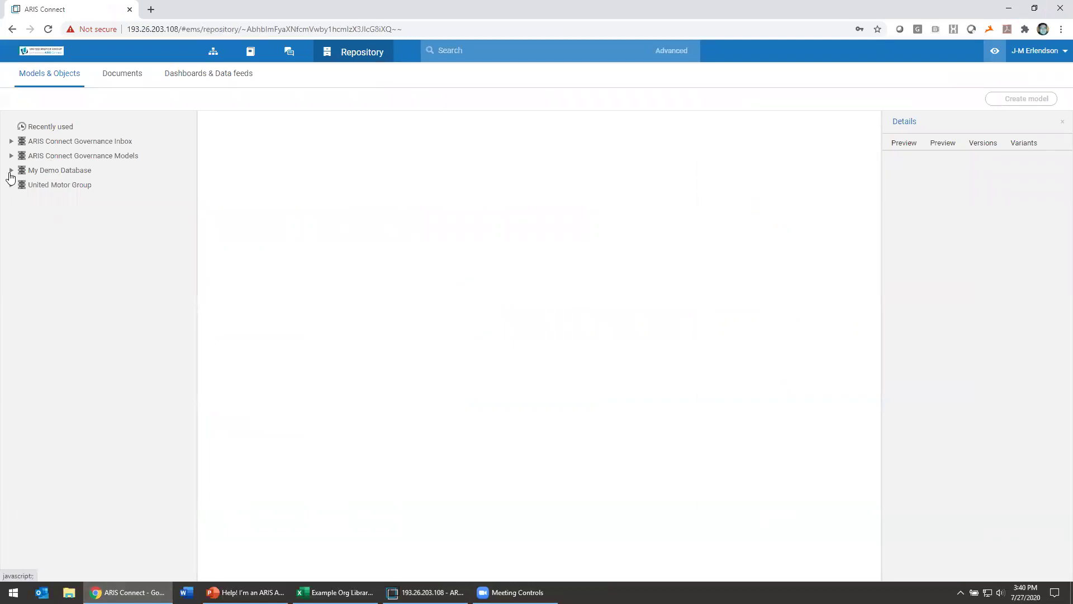
Expand My Demo Database > Main group > 1. Library, view 1.2 Applications, then bring up the Example Org Library workbook.
{"action": "left_click", "coordinate": [57, 170]}
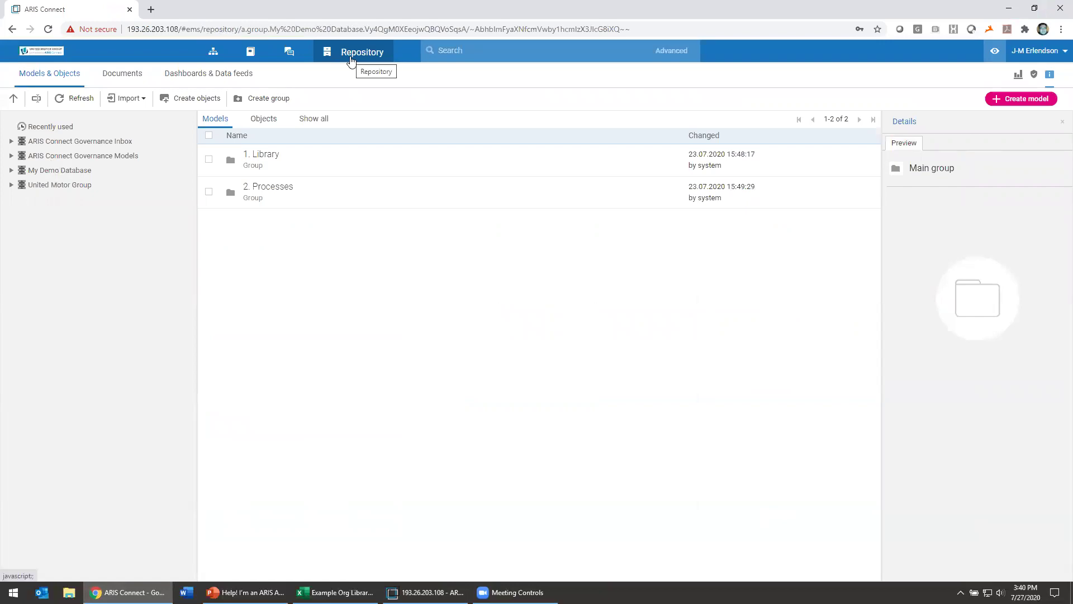
{"action": "left_click", "coordinate": [11, 170]}
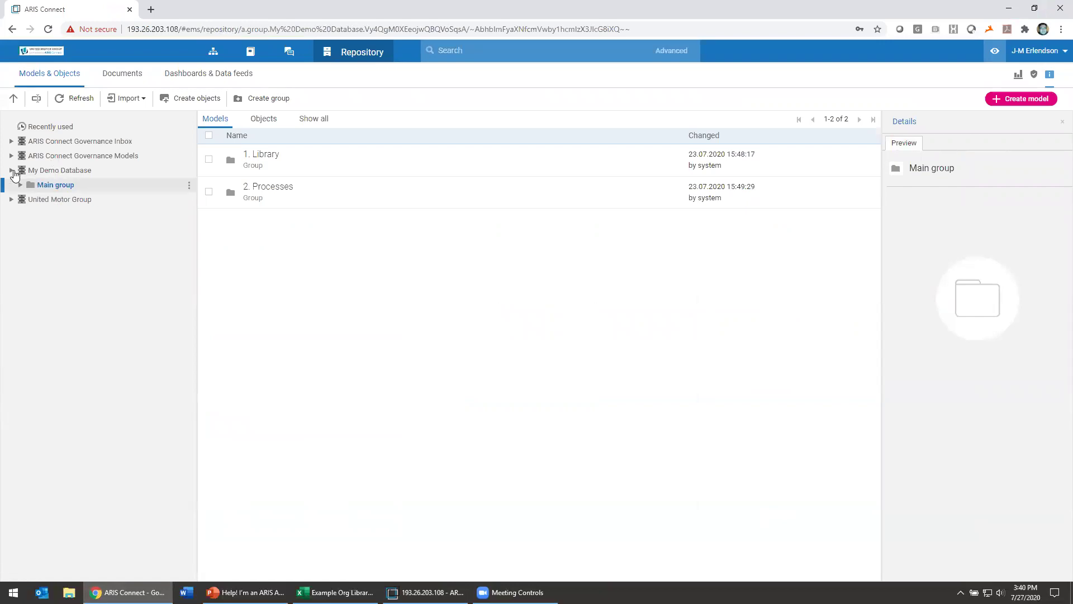
{"action": "left_click", "coordinate": [21, 185]}
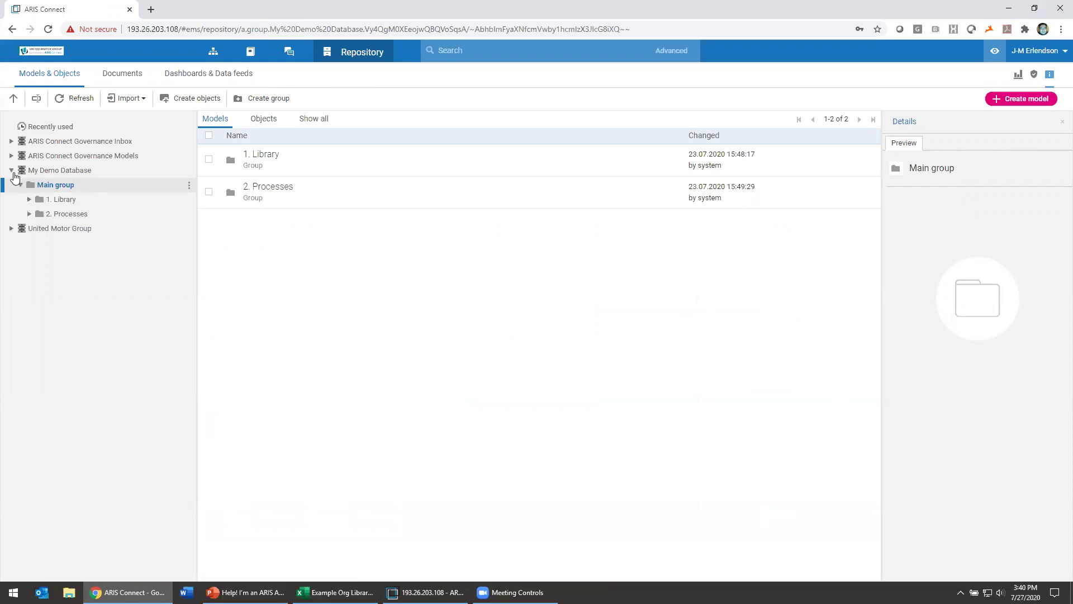
{"action": "left_click", "coordinate": [30, 200]}
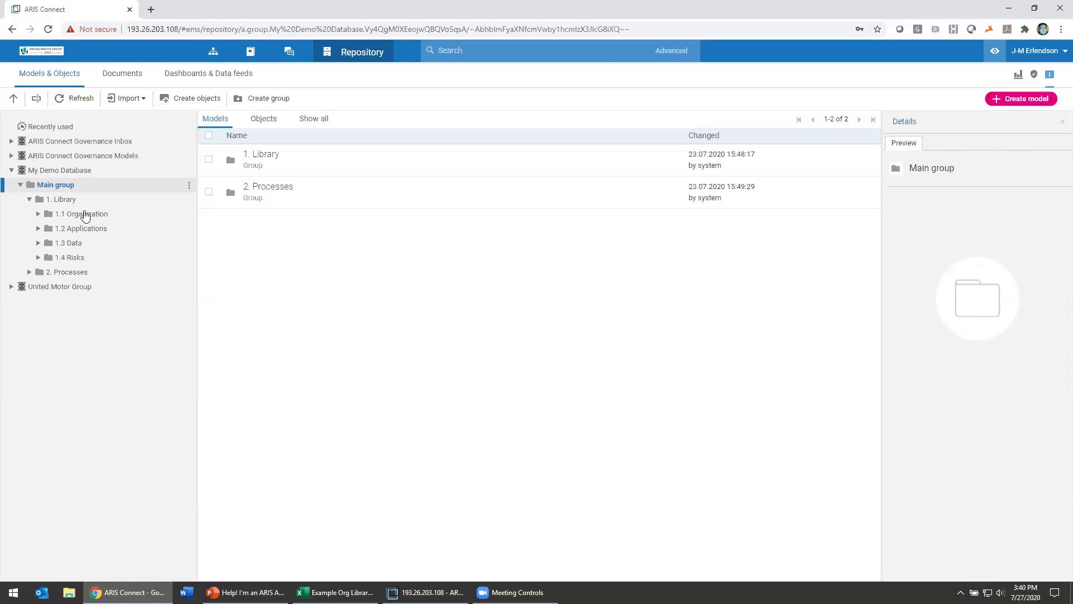
{"action": "left_click", "coordinate": [113, 228]}
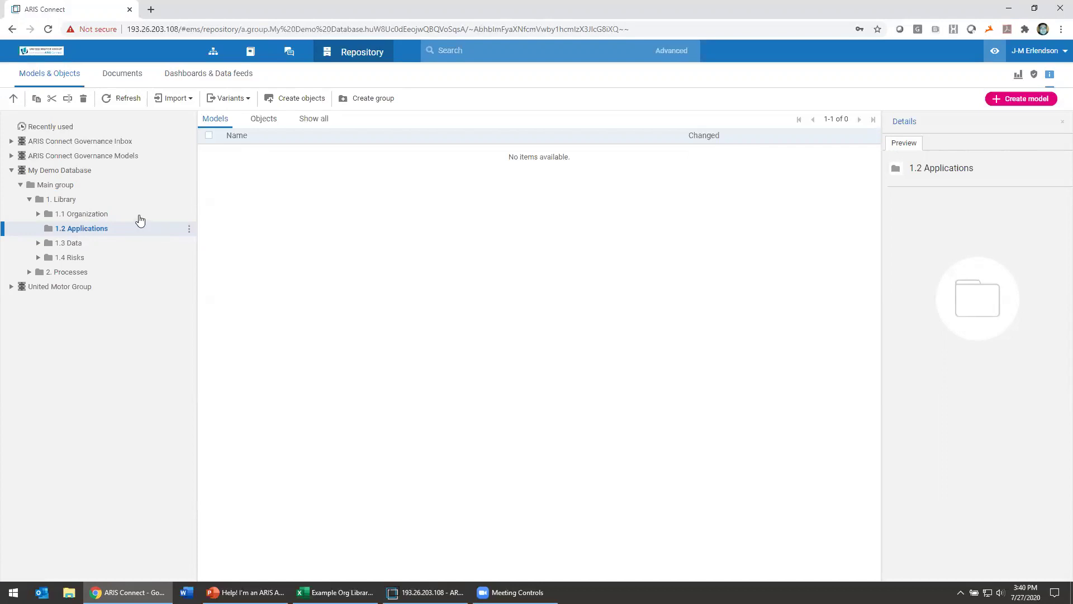
{"action": "left_click", "coordinate": [335, 592]}
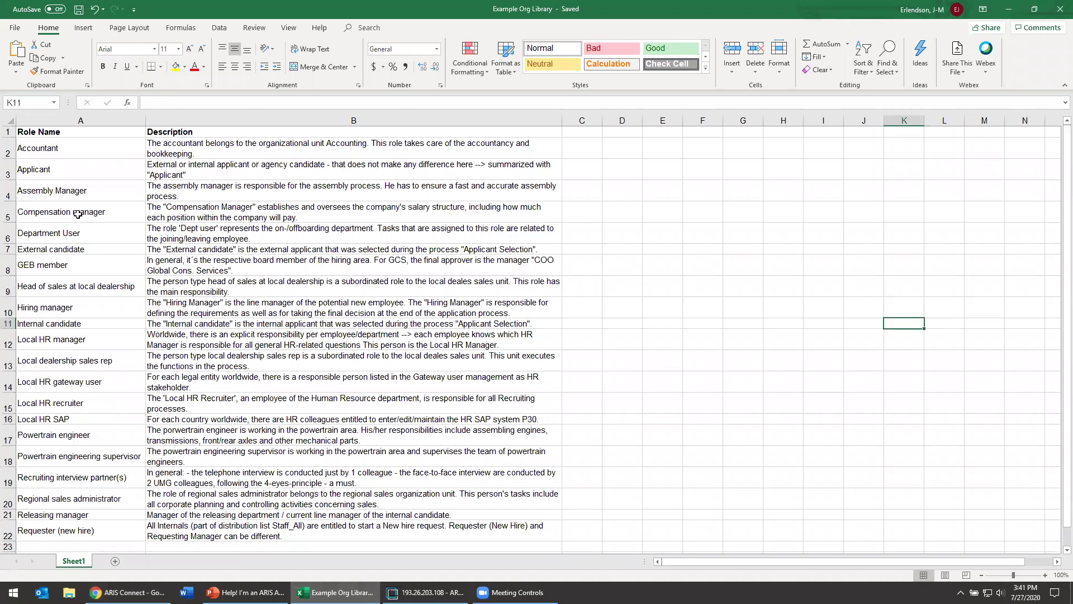
Select the first five role names with their descriptions, cells A2 through B6.
{"action": "left_click_drag", "start_coordinate": [65, 147], "coordinate": [270, 240]}
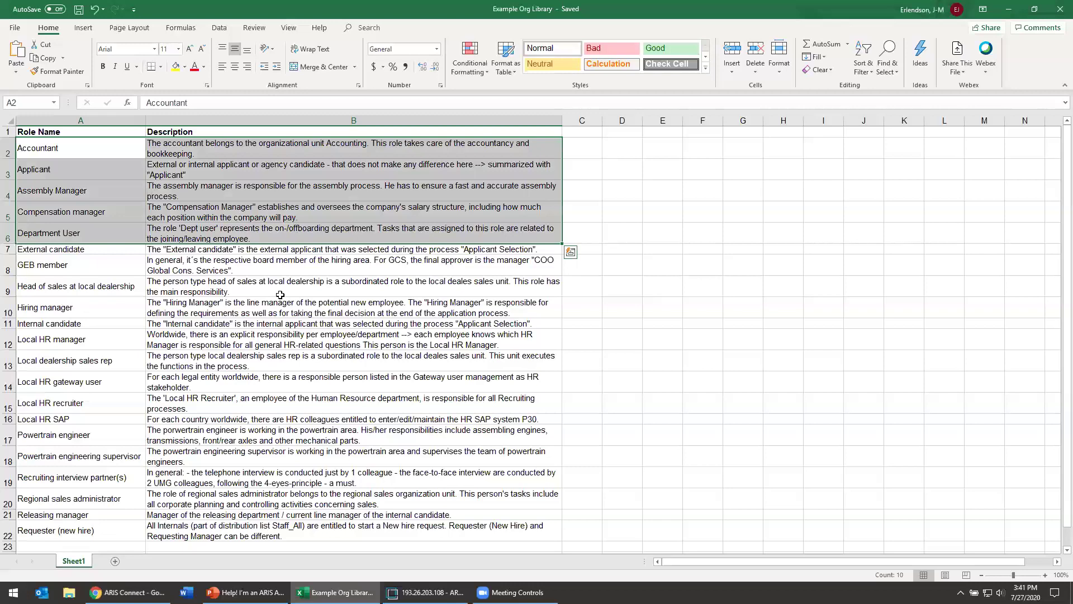
Start creating a new model in the 1.1 Organization group in ARIS Connect.
{"action": "left_click", "coordinate": [127, 592]}
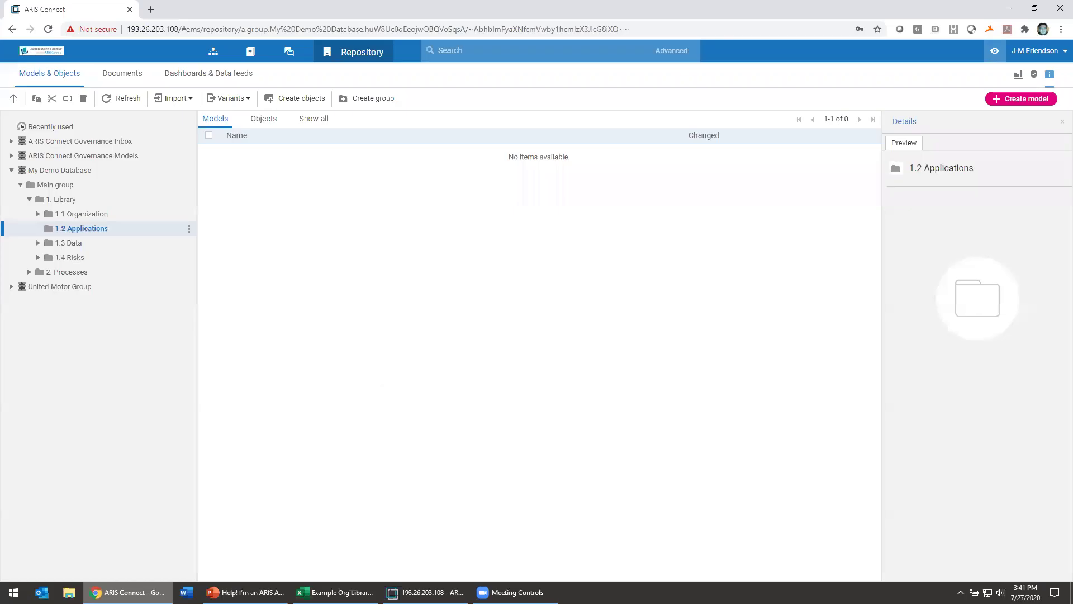
{"action": "left_click", "coordinate": [133, 215]}
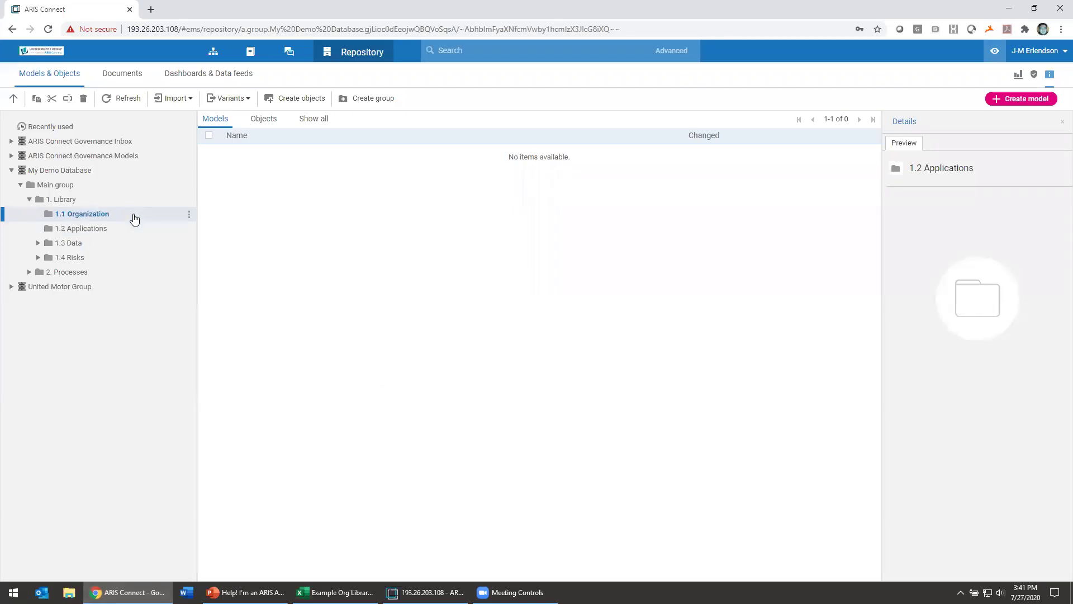
{"action": "left_click", "coordinate": [190, 215]}
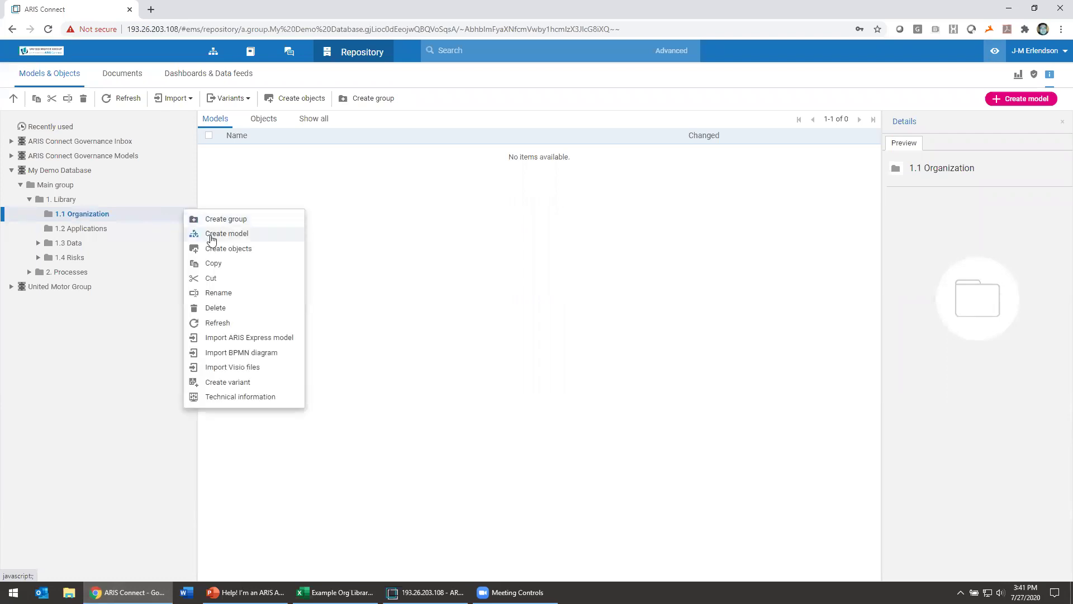
{"action": "left_click", "coordinate": [215, 234]}
Set the model type to Organizational chart and name it 'Example Org Chart'.
{"action": "left_click", "coordinate": [547, 240]}
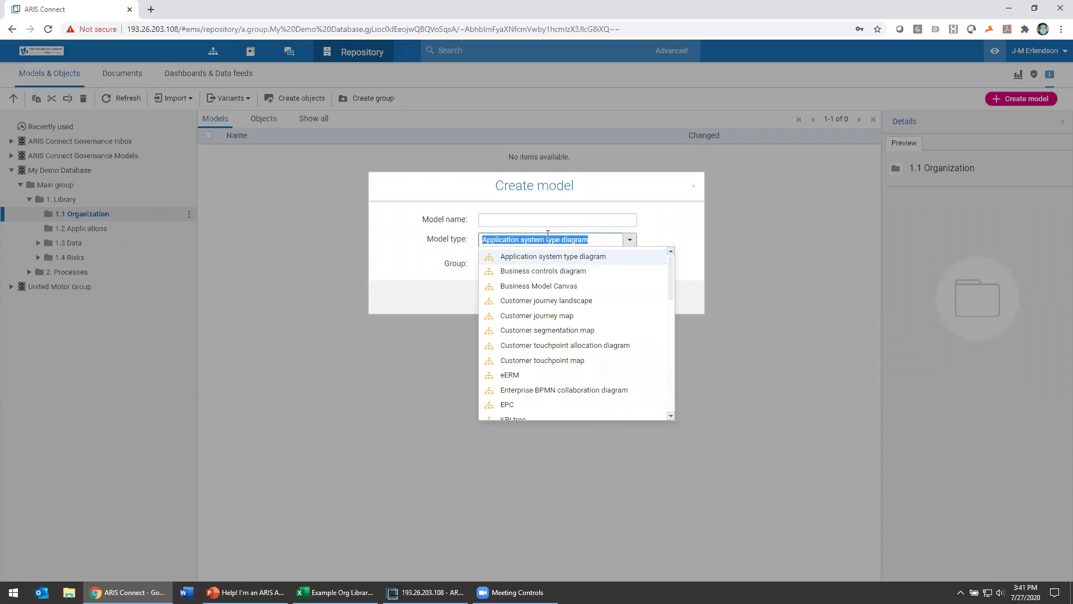
{"action": "type", "text": "org"}
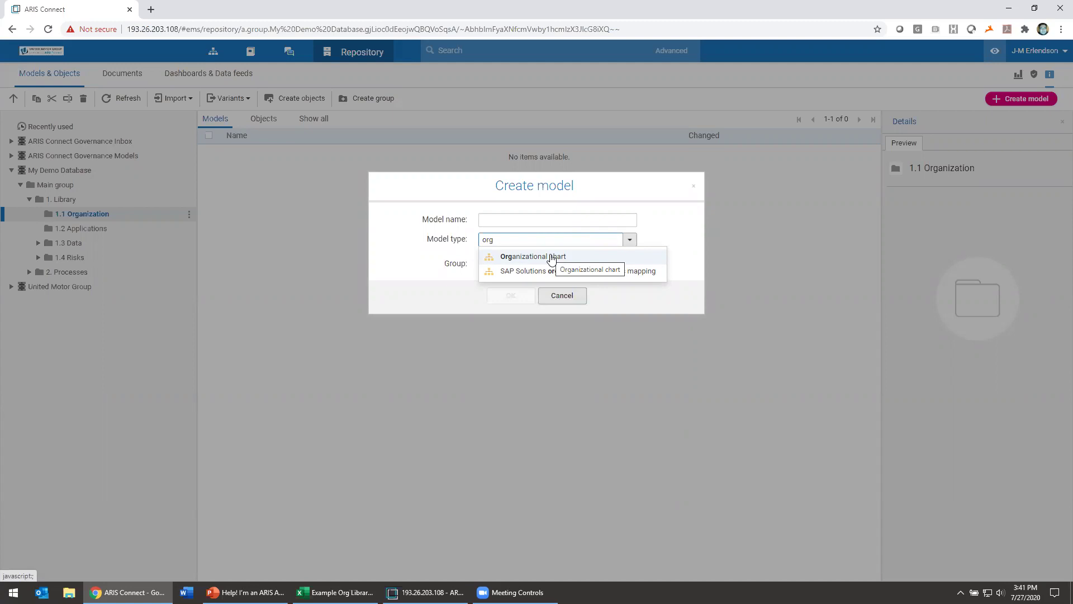
{"action": "left_click", "coordinate": [551, 257]}
{"action": "left_click", "coordinate": [561, 219]}
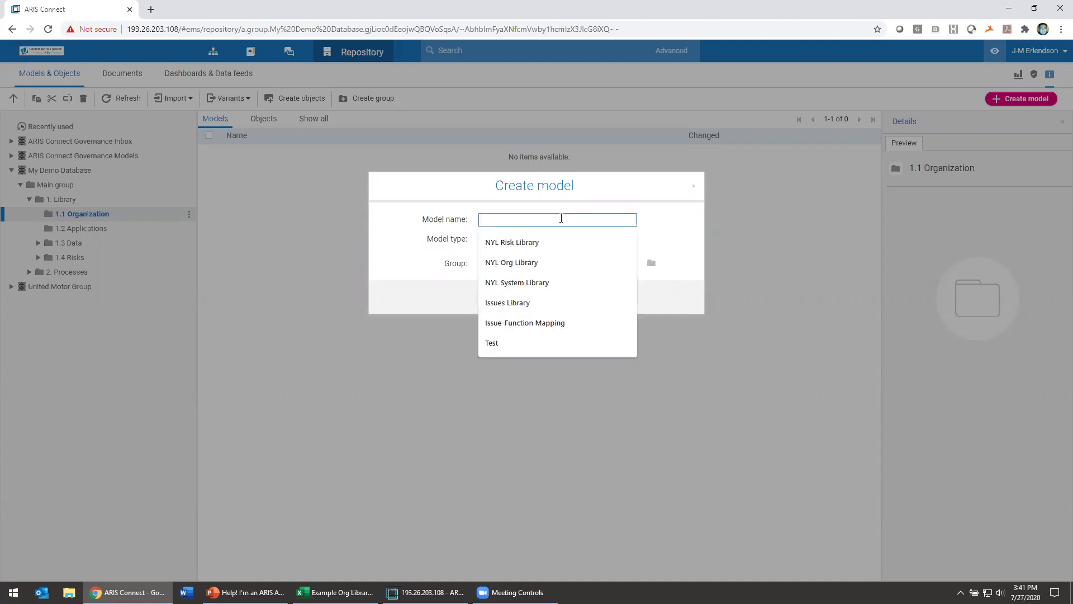
{"action": "double_click", "coordinate": [459, 232]}
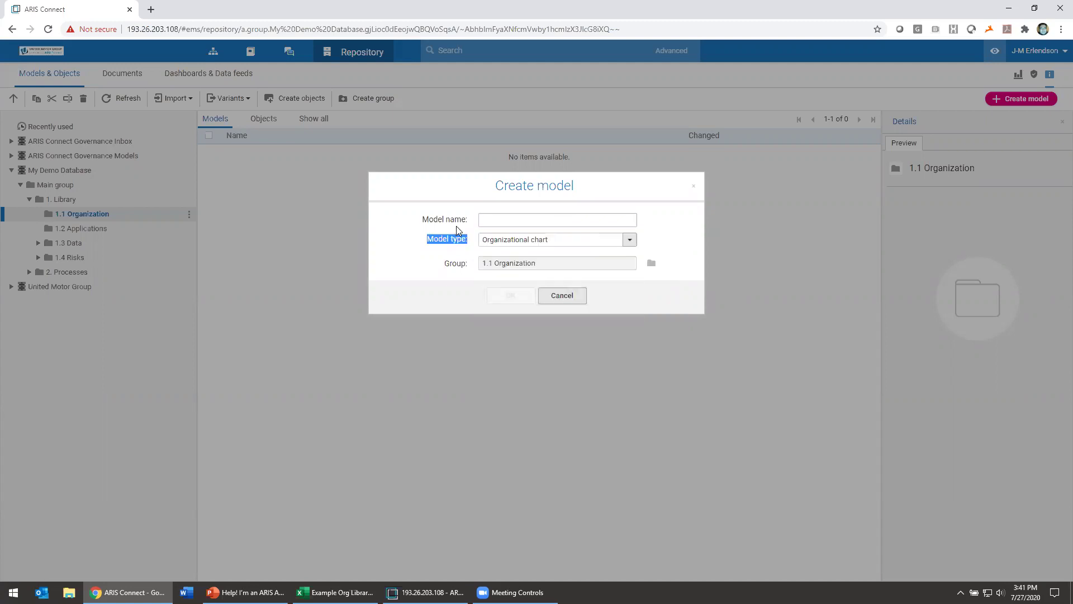
{"action": "left_click", "coordinate": [497, 219]}
{"action": "type", "text": "Example Org C"}
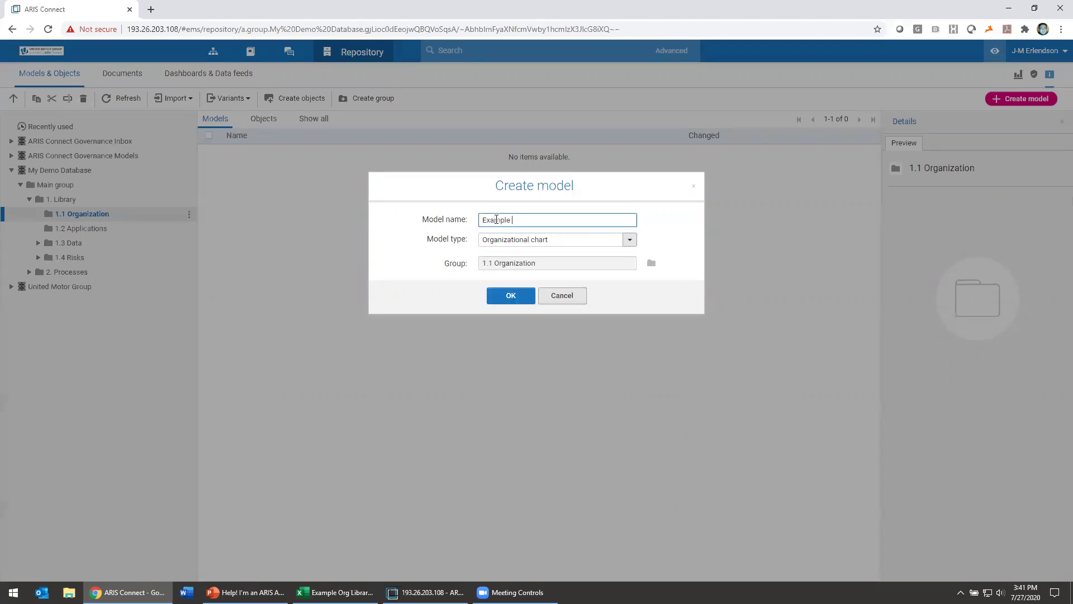
{"action": "type", "text": "hart"}
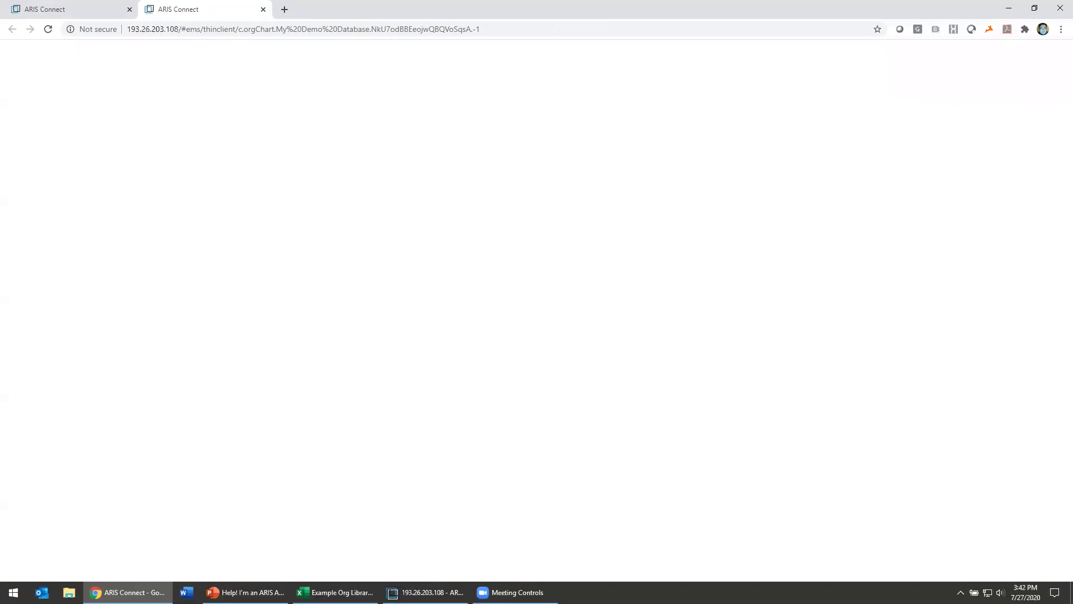
Clear the Excel cell selection and return to the empty Example Org Chart editor.
{"action": "left_click", "coordinate": [335, 592]}
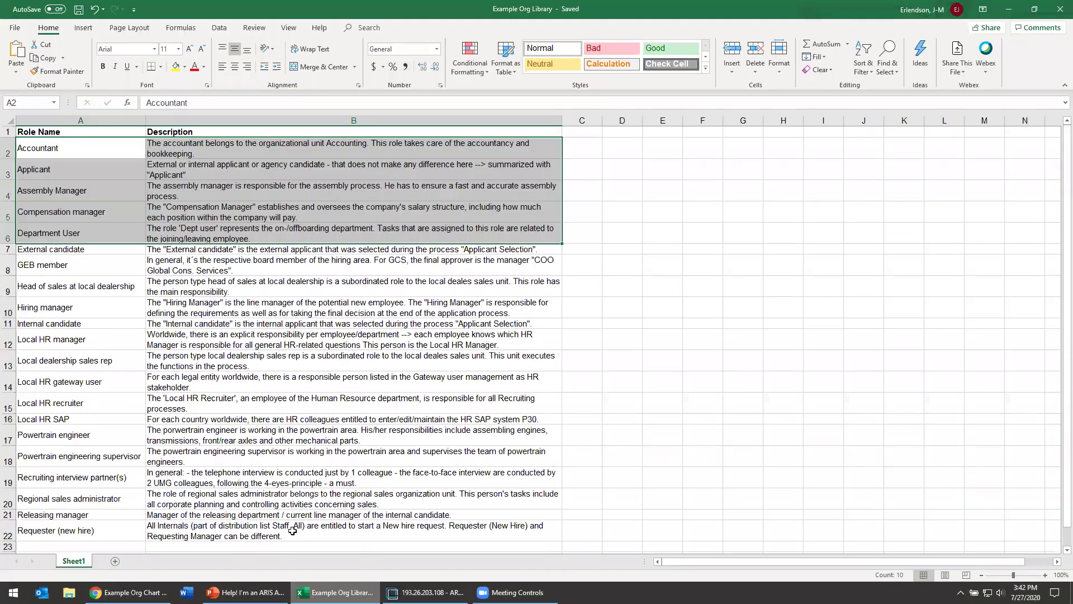
{"action": "left_click", "coordinate": [266, 259]}
{"action": "left_click", "coordinate": [128, 592]}
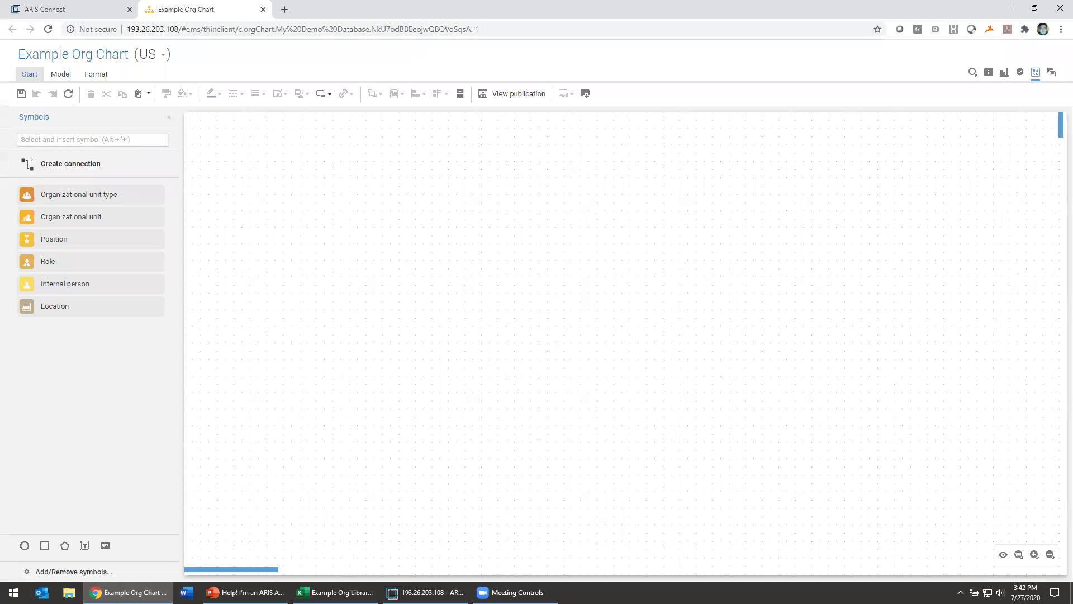
{"action": "left_click", "coordinate": [335, 592]}
{"action": "left_click", "coordinate": [129, 592]}
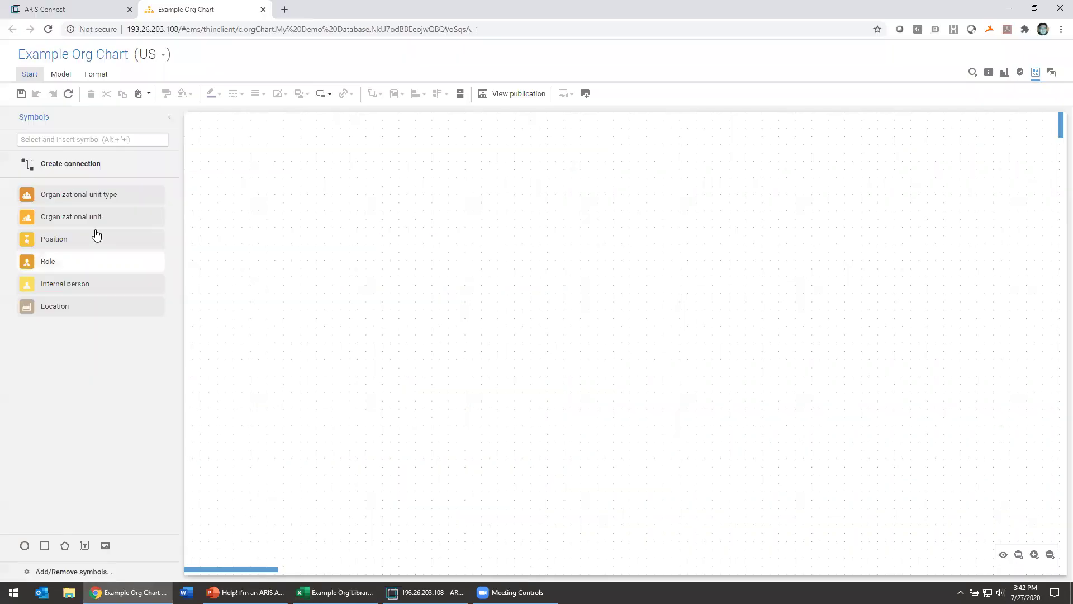
Open the Create objects dialog from the icon at the right end of the Start toolbar.
{"action": "left_click", "coordinate": [591, 95]}
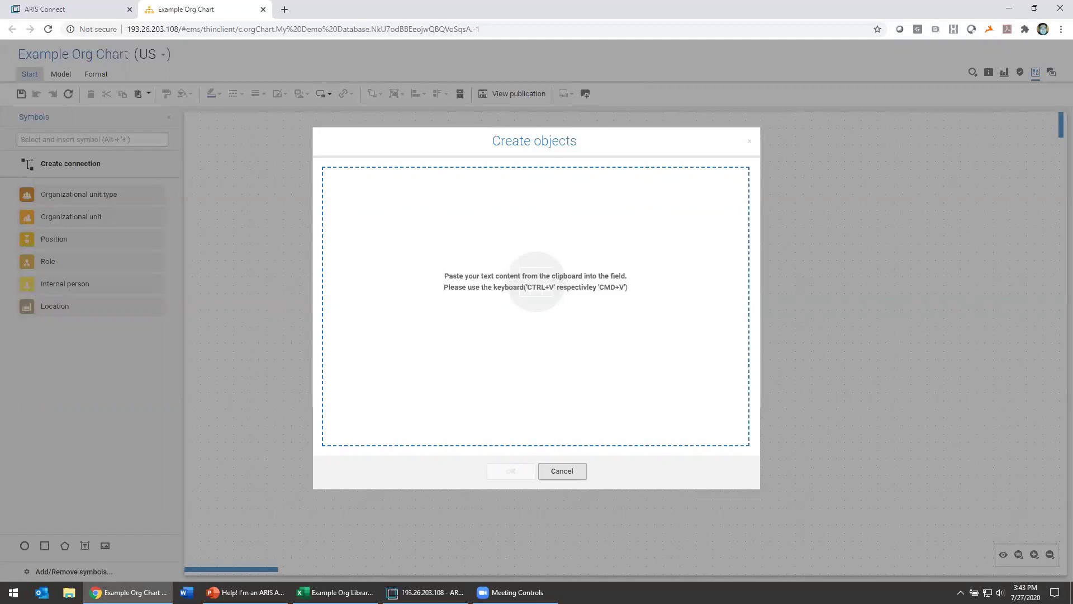
Copy all 21 roles and their descriptions, A2:B22, from the Excel sheet.
{"action": "left_click", "coordinate": [335, 592]}
{"action": "left_click_drag", "start_coordinate": [97, 150], "coordinate": [196, 192]}
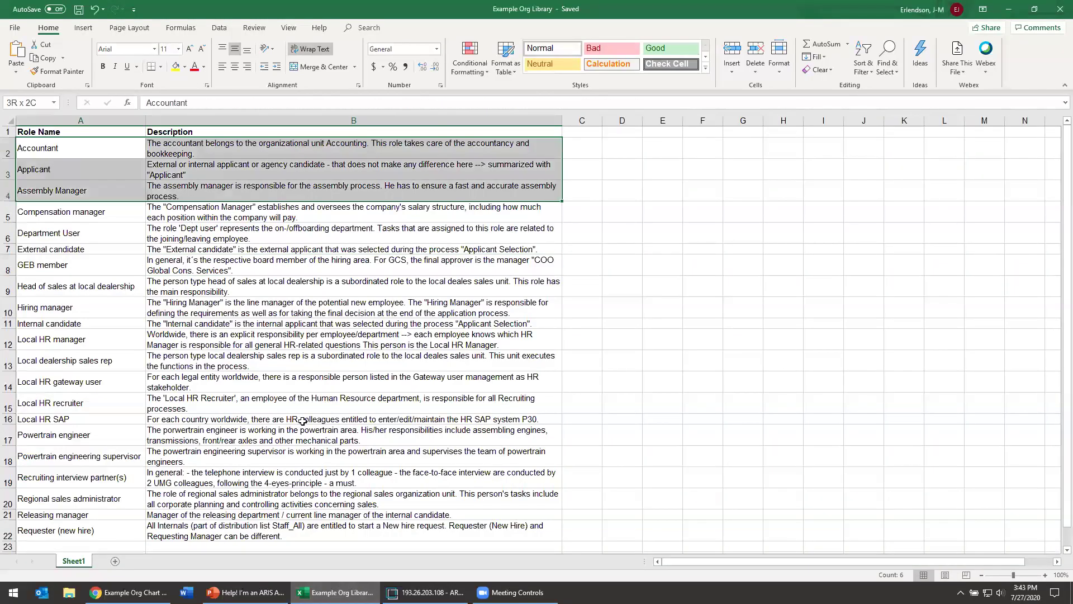
{"action": "left_click_drag", "start_coordinate": [303, 421], "coordinate": [336, 524]}
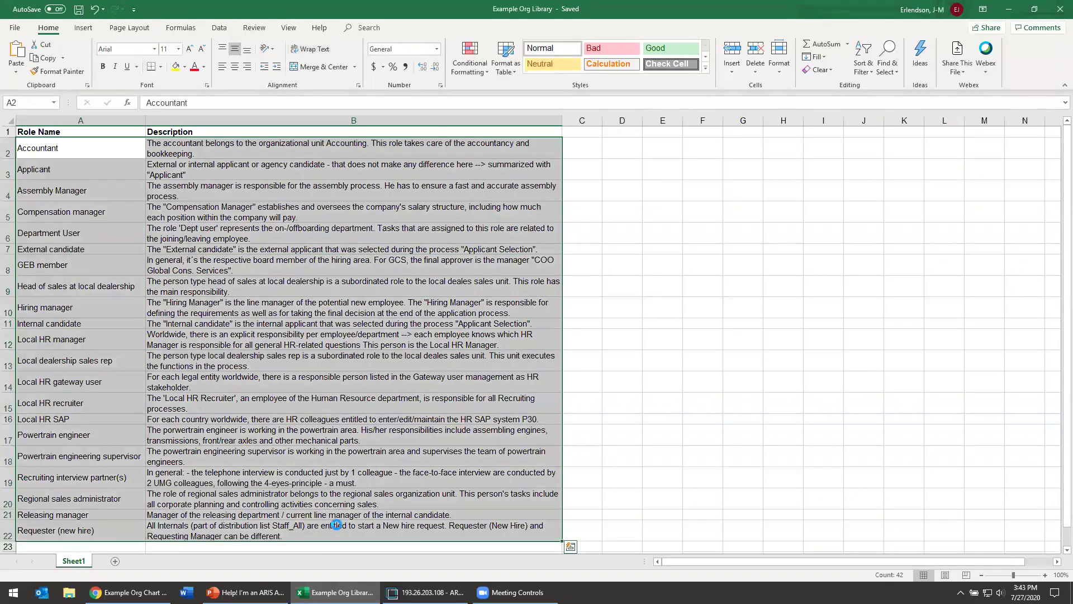
{"action": "key", "text": "ctrl+c"}
Paste the roles into the Create objects table and bring up the symbol type selector.
{"action": "key", "text": "alt+Tab"}
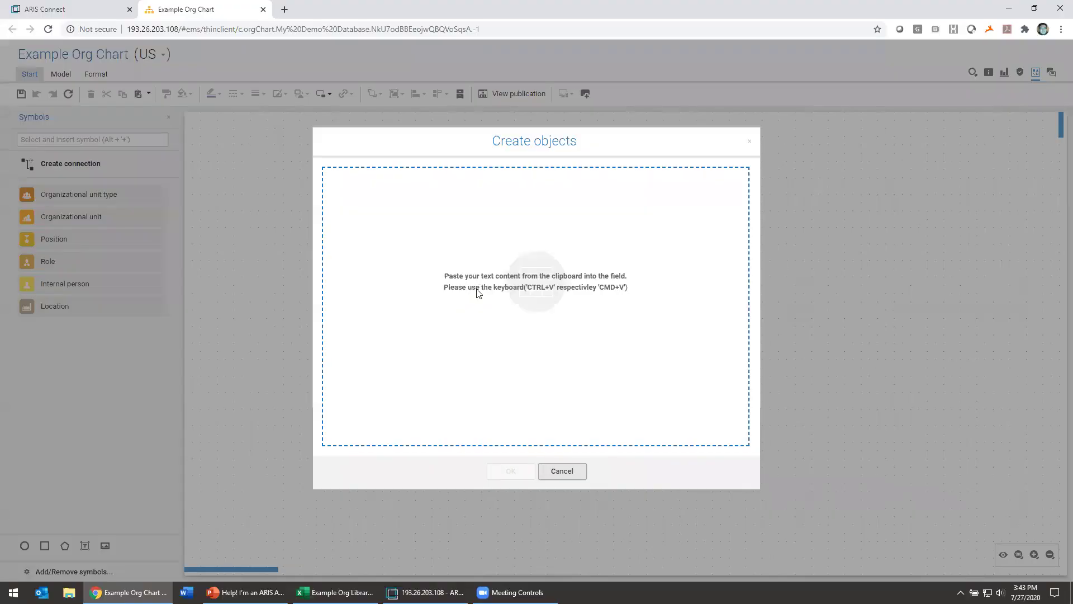
{"action": "key", "text": "ctrl+v"}
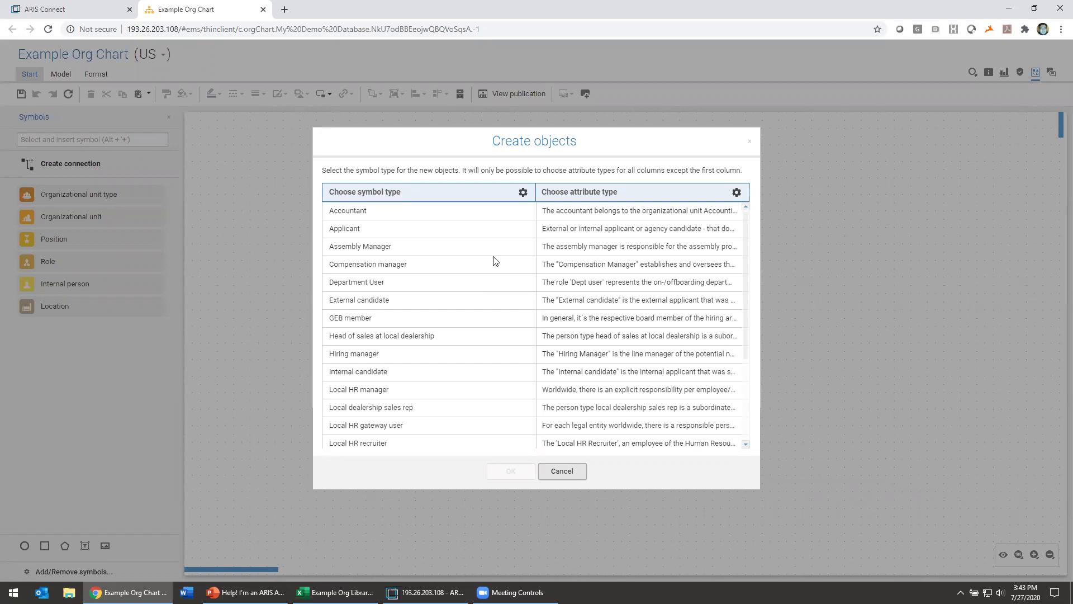
{"action": "left_click", "coordinate": [523, 193]}
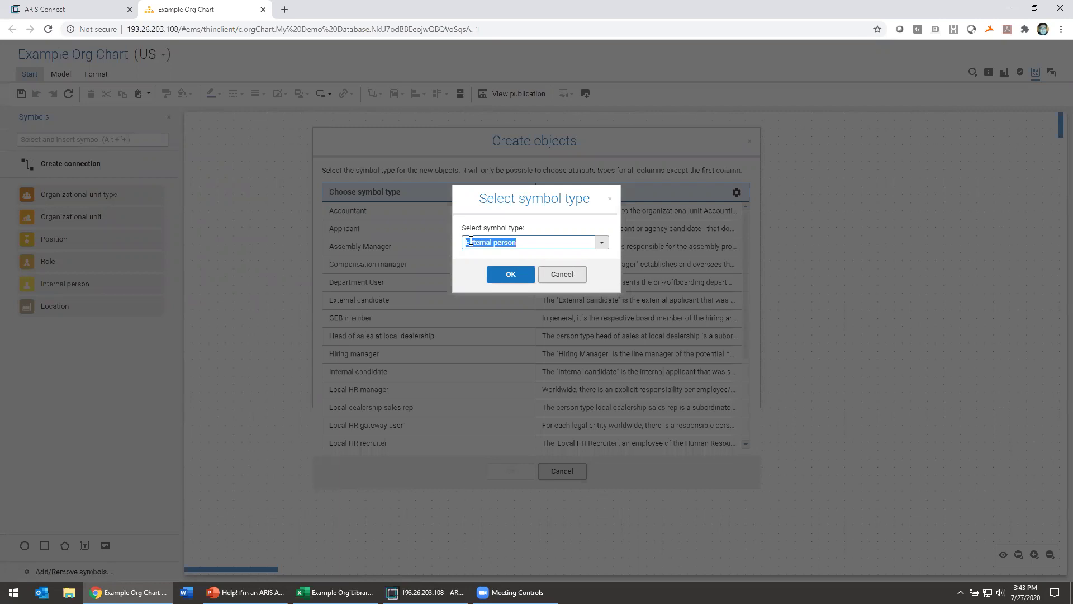
Deselect the Excel cells, return to ARIS, and set the symbol type to Role.
{"action": "key", "text": "alt+Tab"}
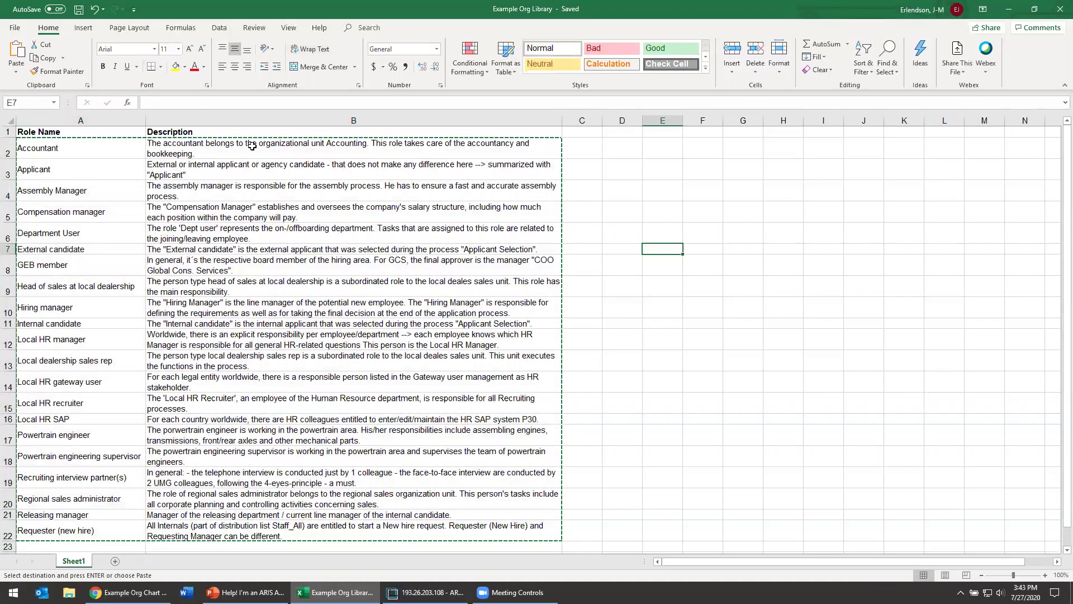
{"action": "left_click_drag", "start_coordinate": [132, 149], "coordinate": [289, 439]}
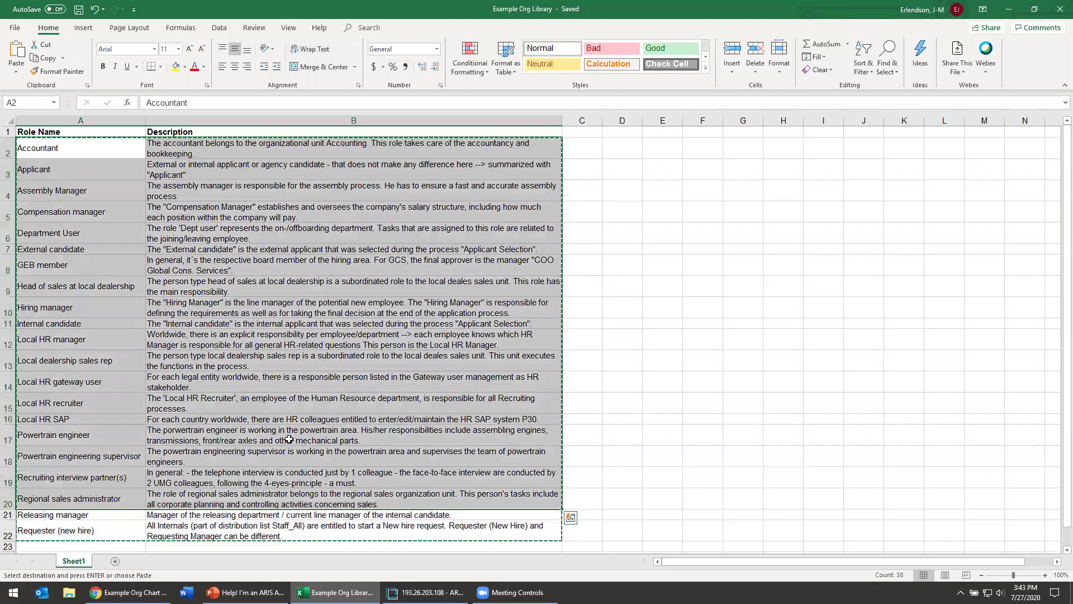
{"action": "left_click", "coordinate": [675, 303]}
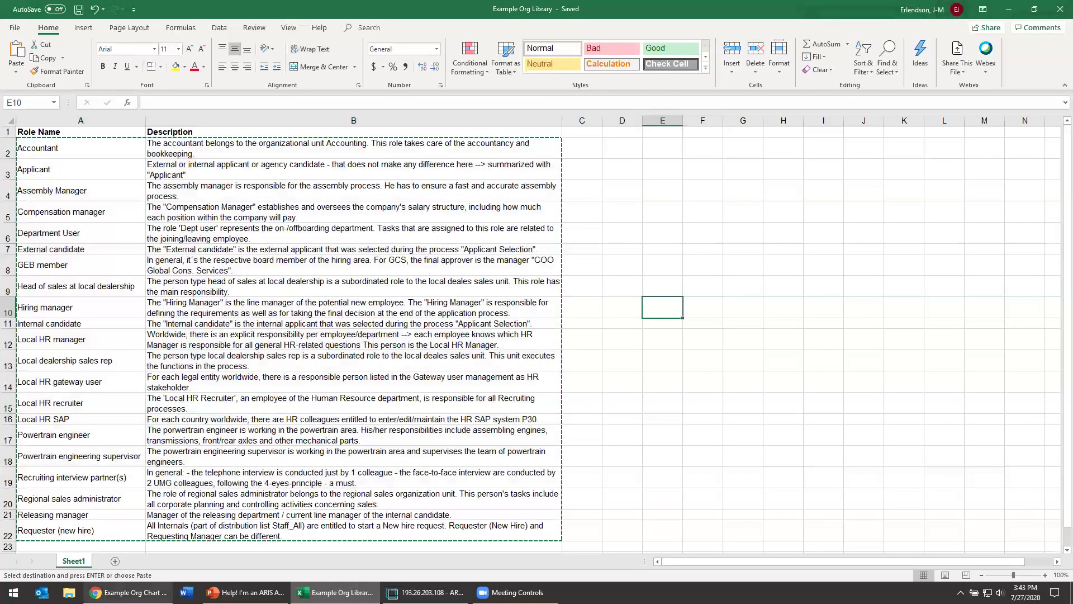
{"action": "mouse_move", "coordinate": [127, 592]}
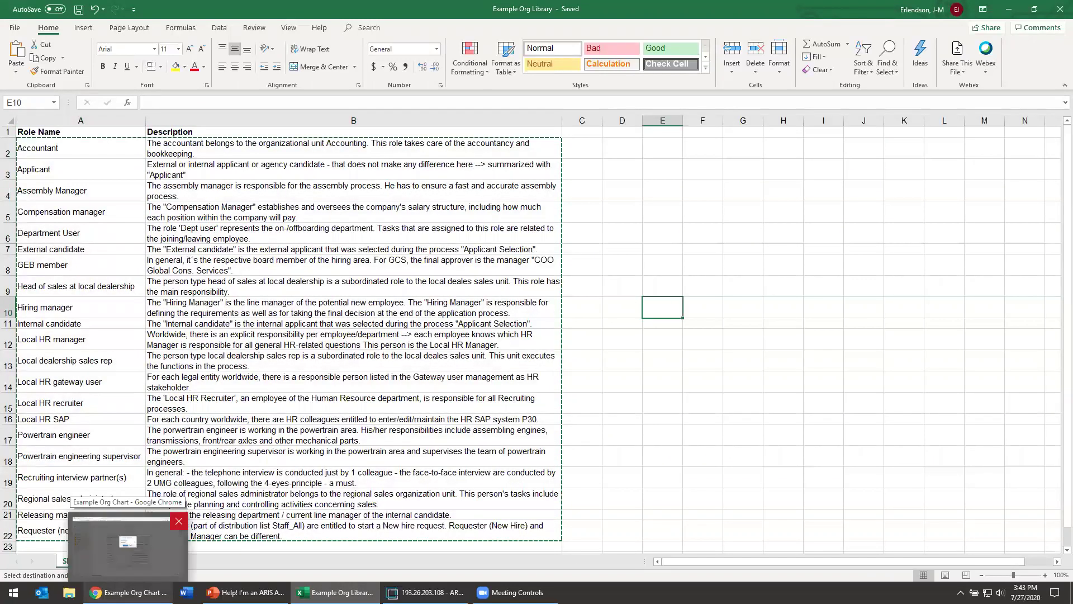
{"action": "left_click", "coordinate": [127, 545]}
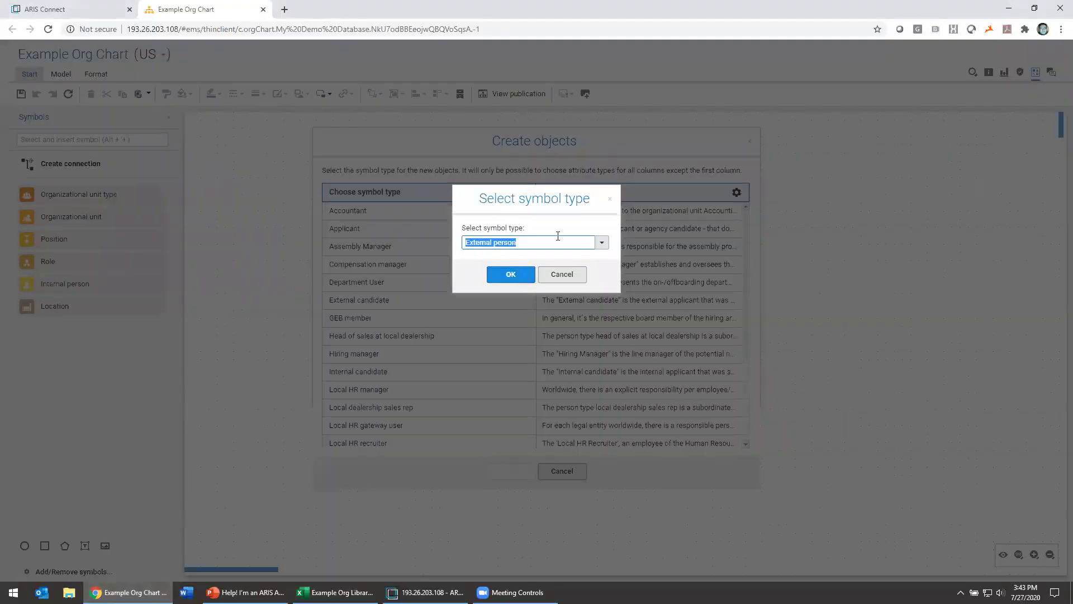
{"action": "type", "text": "role"}
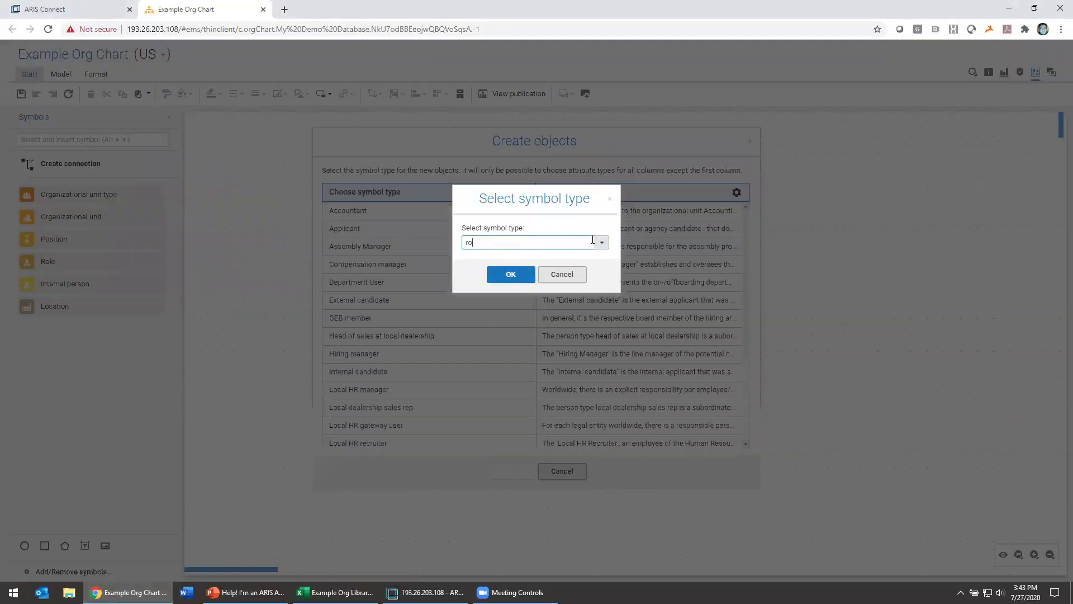
{"action": "left_click", "coordinate": [519, 263]}
Assign Role to the first column and the Description/Definition attribute to the second column.
{"action": "left_click", "coordinate": [523, 276]}
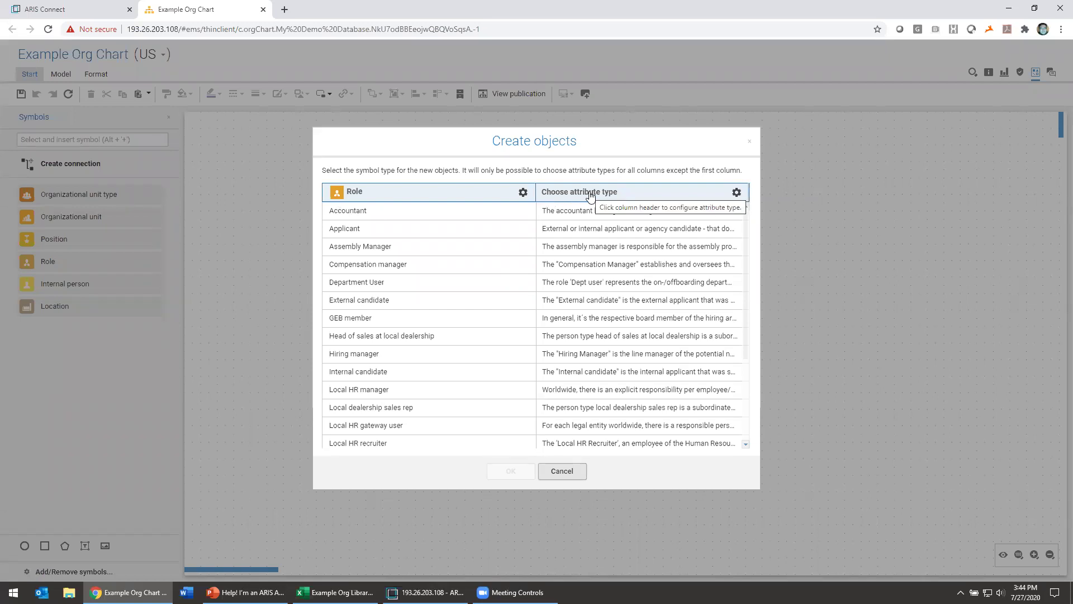
{"action": "left_click", "coordinate": [737, 192]}
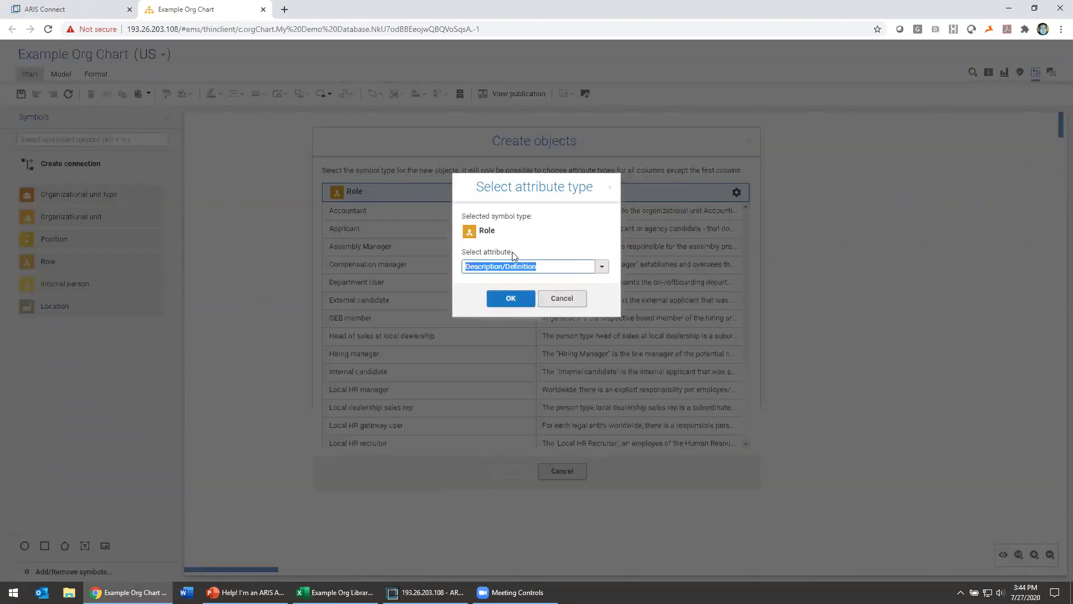
{"action": "left_click", "coordinate": [602, 267]}
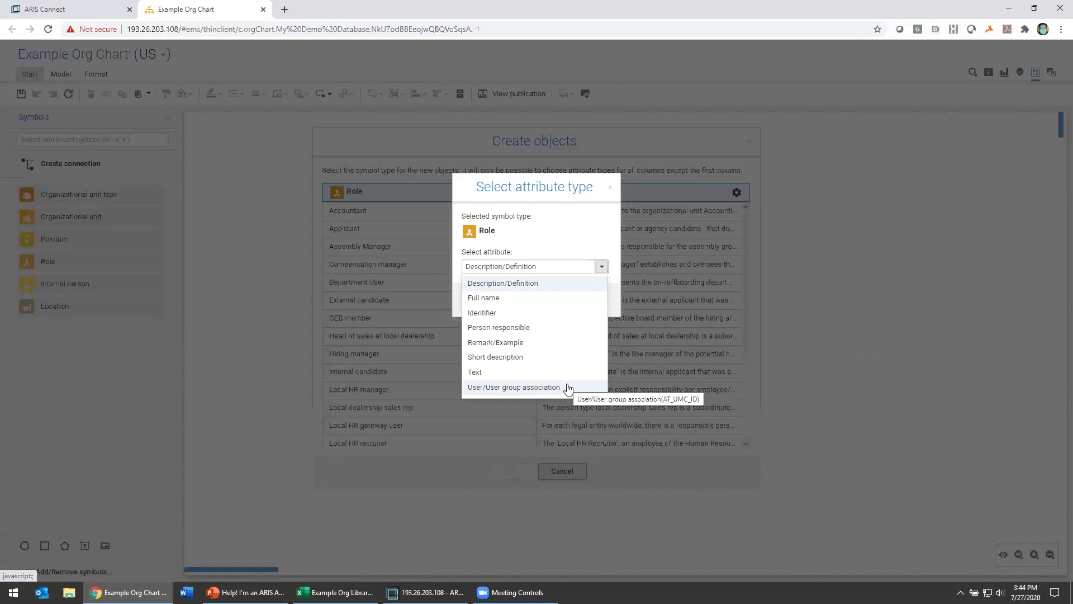
{"action": "left_click", "coordinate": [523, 281]}
{"action": "left_click", "coordinate": [523, 303]}
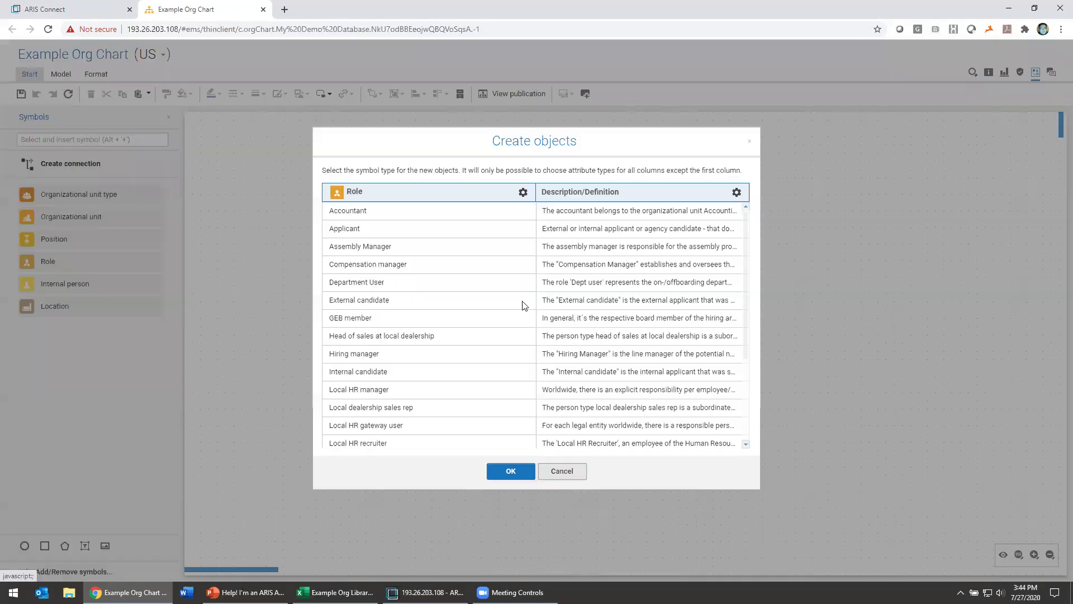
Create the 21 Role objects from the pasted table and compare them with the Excel role list.
{"action": "left_click", "coordinate": [511, 471]}
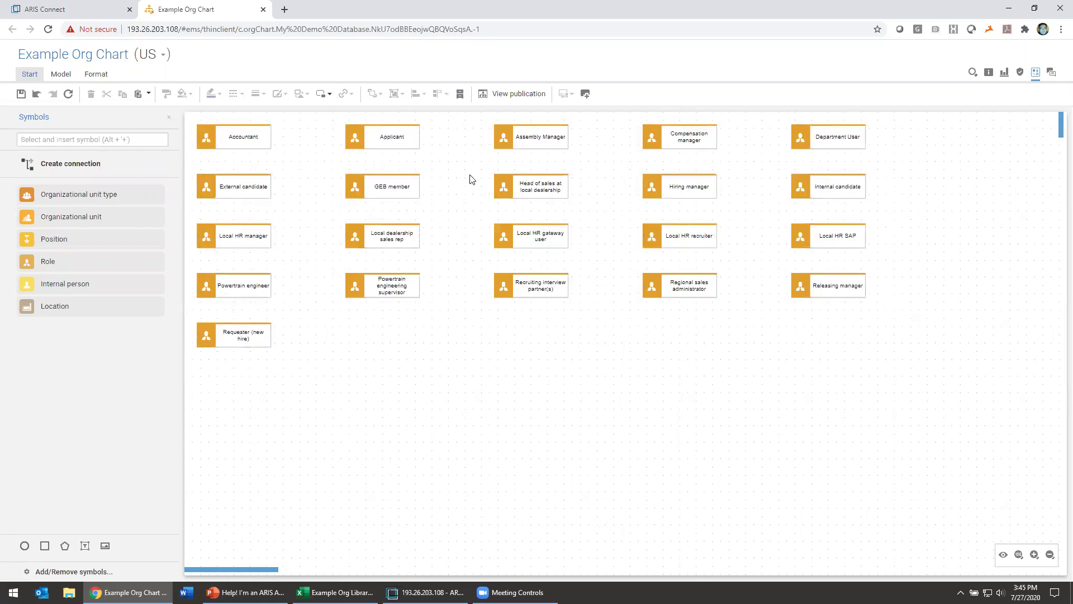
{"action": "left_click", "coordinate": [336, 592]}
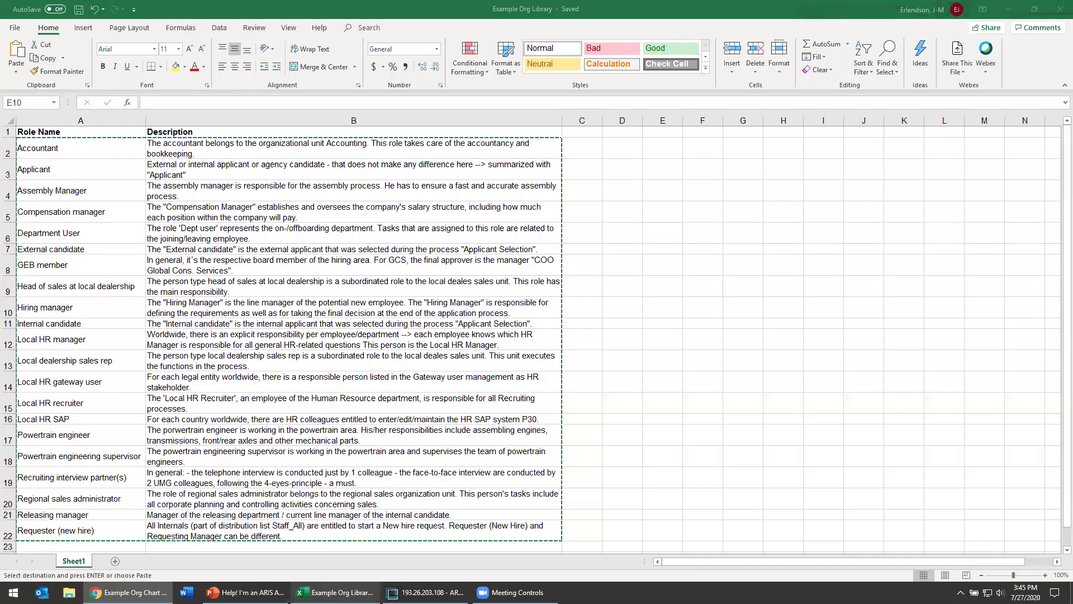
{"action": "key", "text": "alt+Tab"}
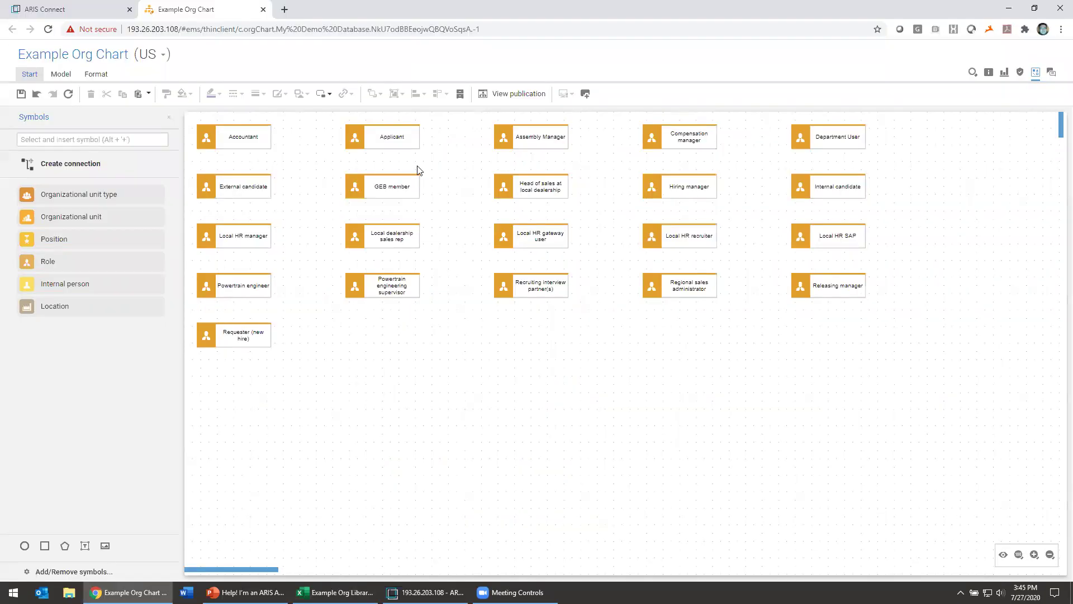
Verify the Accountant role's imported description in the Details panel, then save Example Org Chart.
{"action": "left_click", "coordinate": [264, 138]}
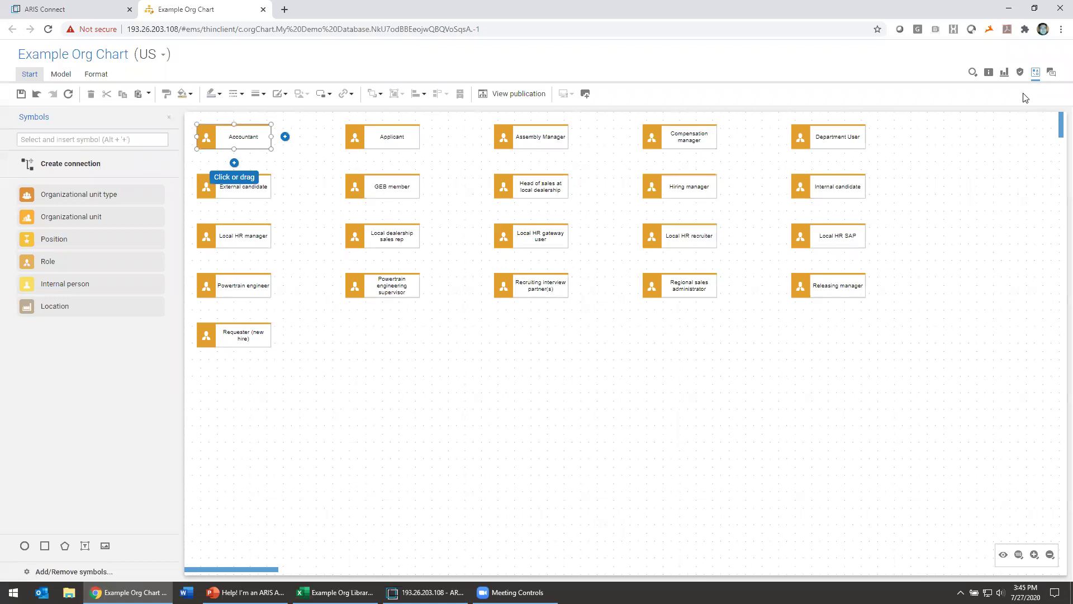
{"action": "left_click", "coordinate": [1036, 73]}
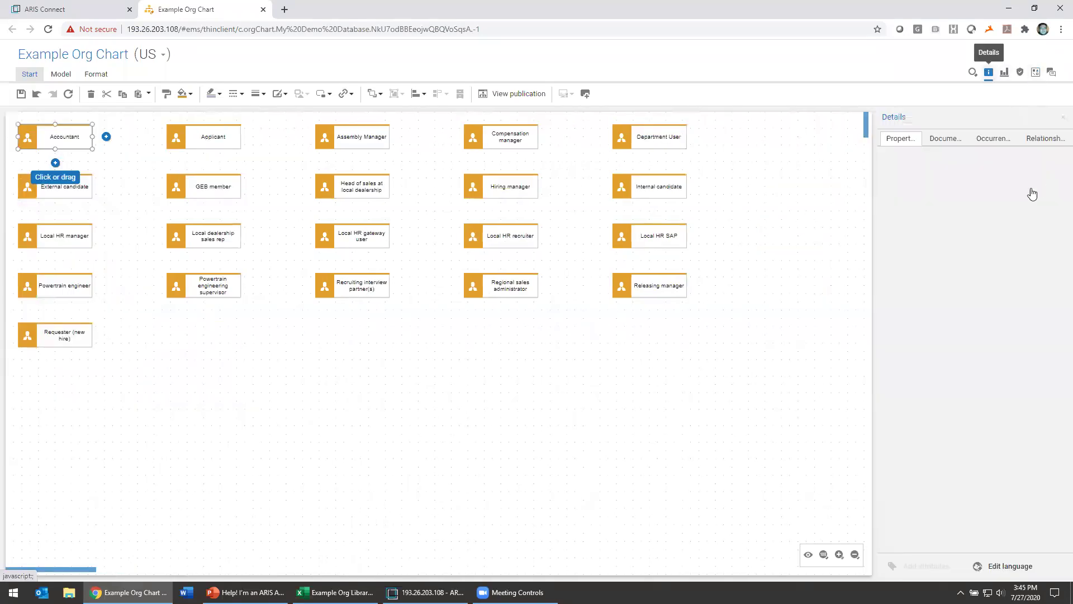
{"action": "left_click", "coordinate": [989, 73]}
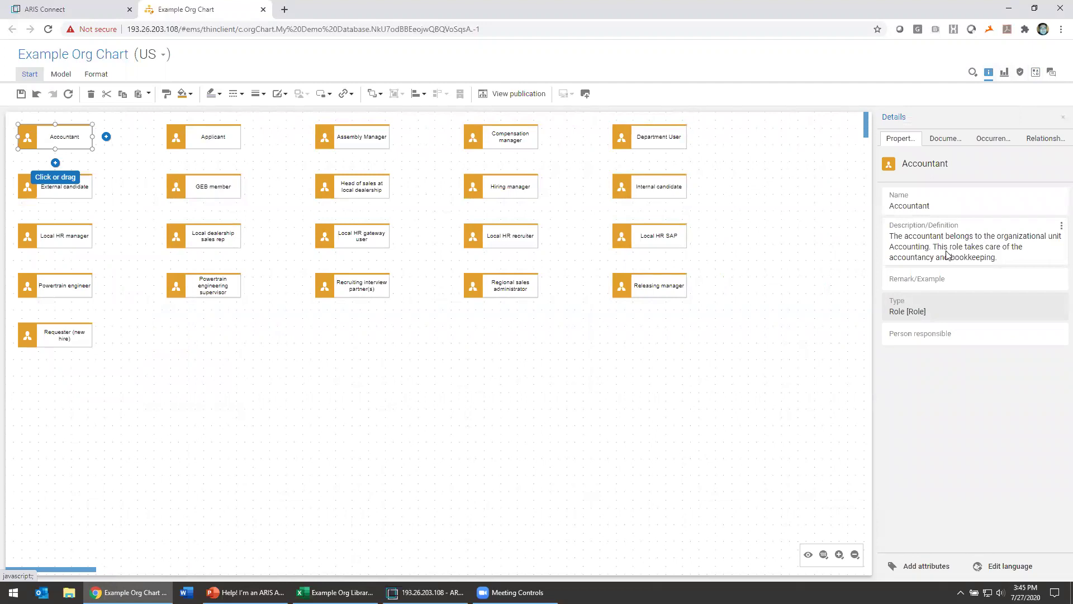
{"action": "left_click", "coordinate": [324, 355]}
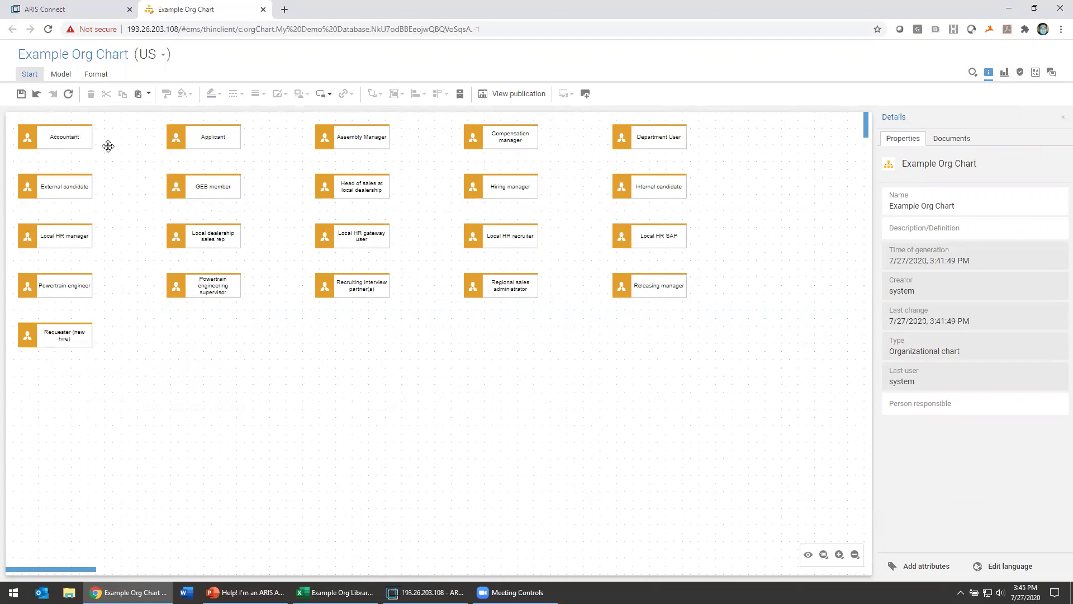
{"action": "left_click", "coordinate": [109, 147]}
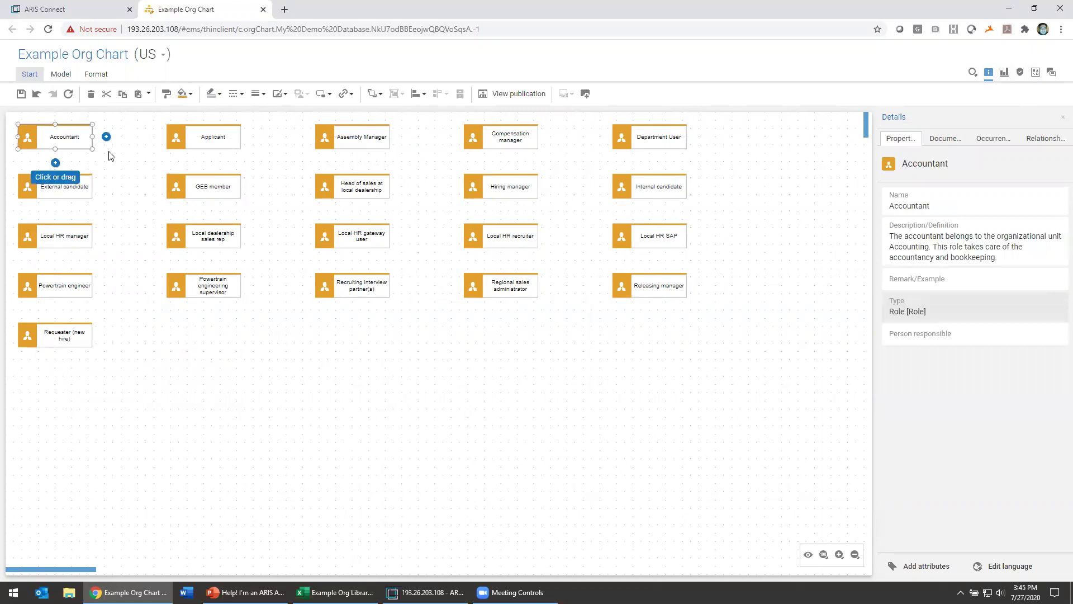
{"action": "left_click", "coordinate": [122, 158]}
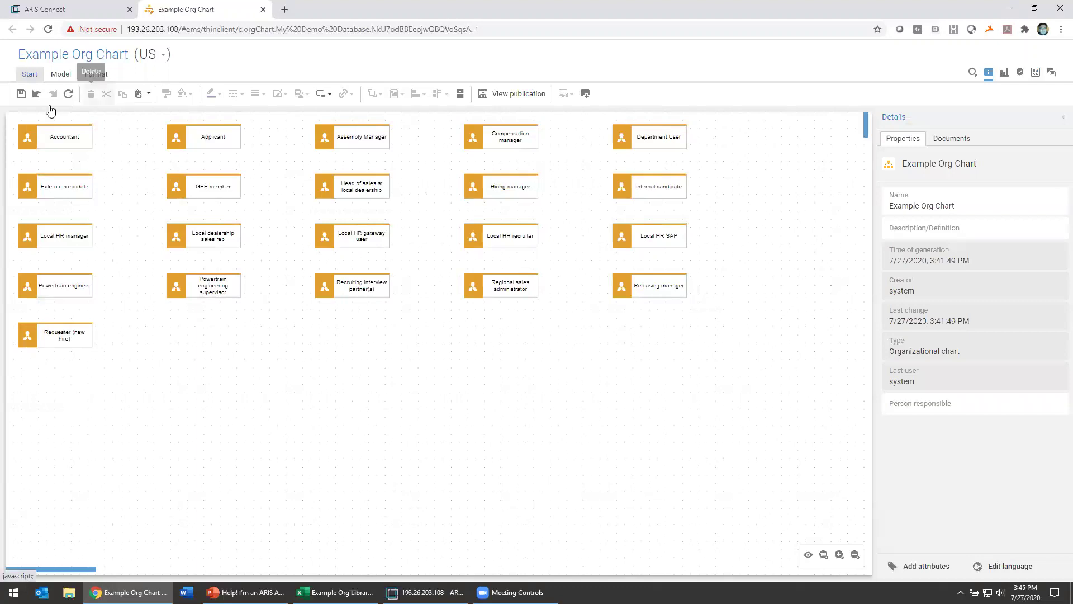
{"action": "left_click", "coordinate": [21, 95]}
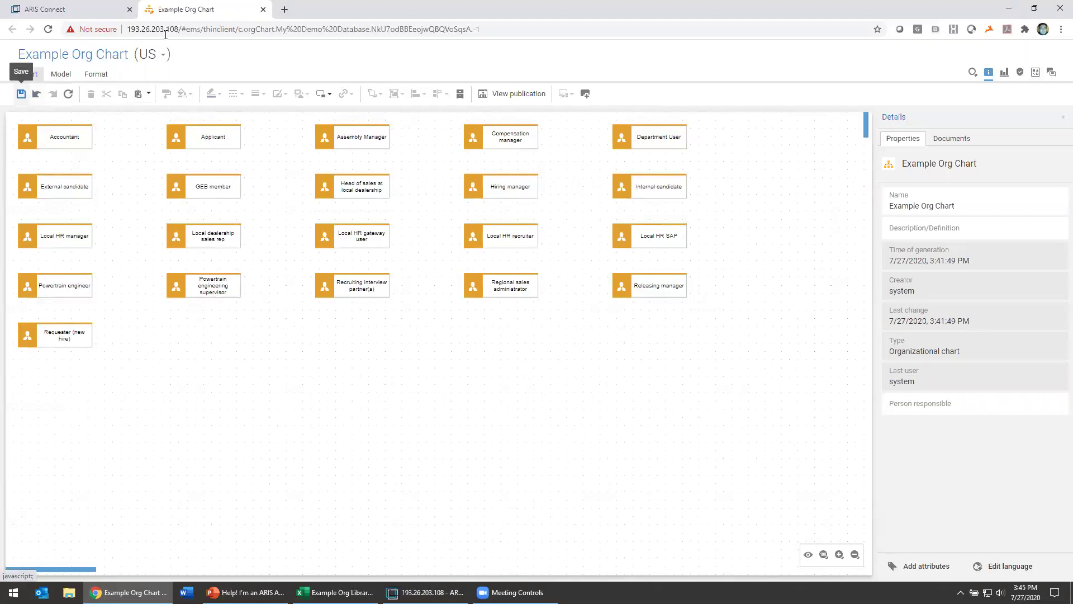
Close the Example Org Chart editor and review the 21 Role objects and models in 1.1 Organization.
{"action": "left_click", "coordinate": [262, 10]}
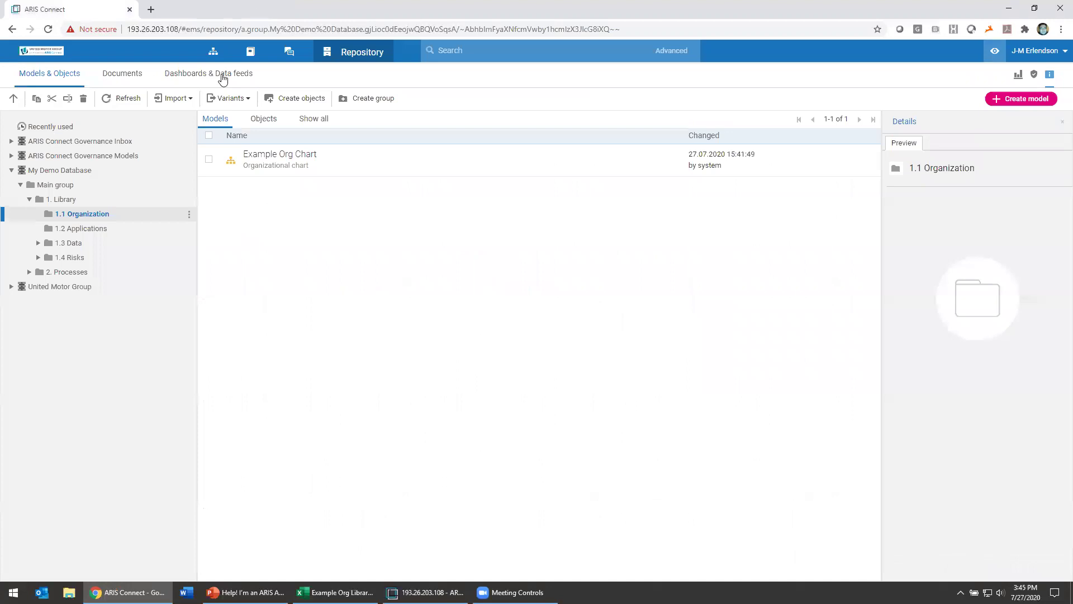
{"action": "left_click", "coordinate": [276, 120]}
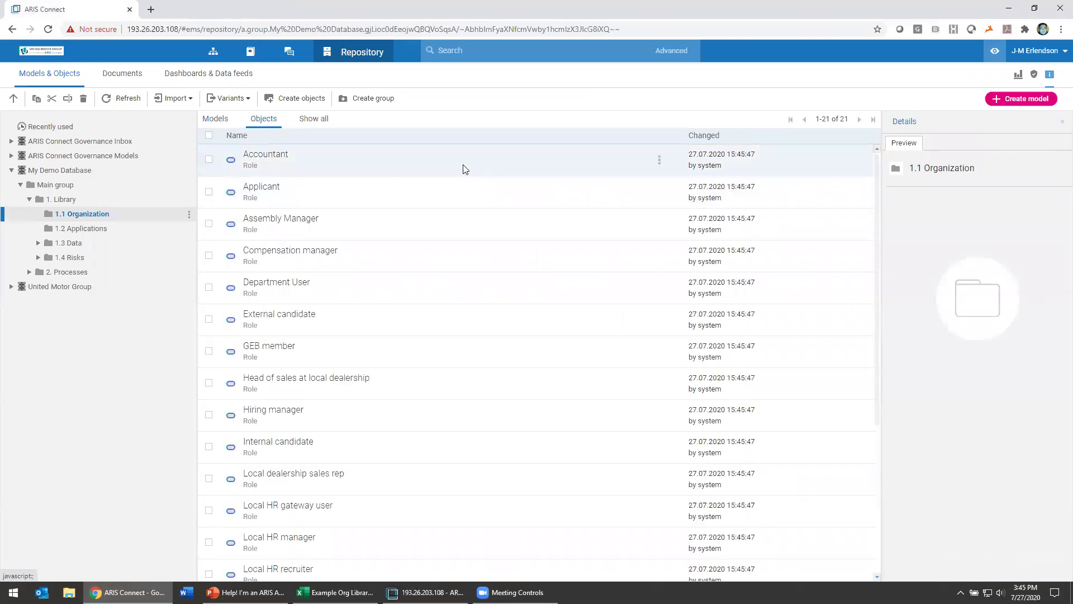
{"action": "scroll", "coordinate": [469, 246], "scroll_direction": "down", "scroll_amount": 4}
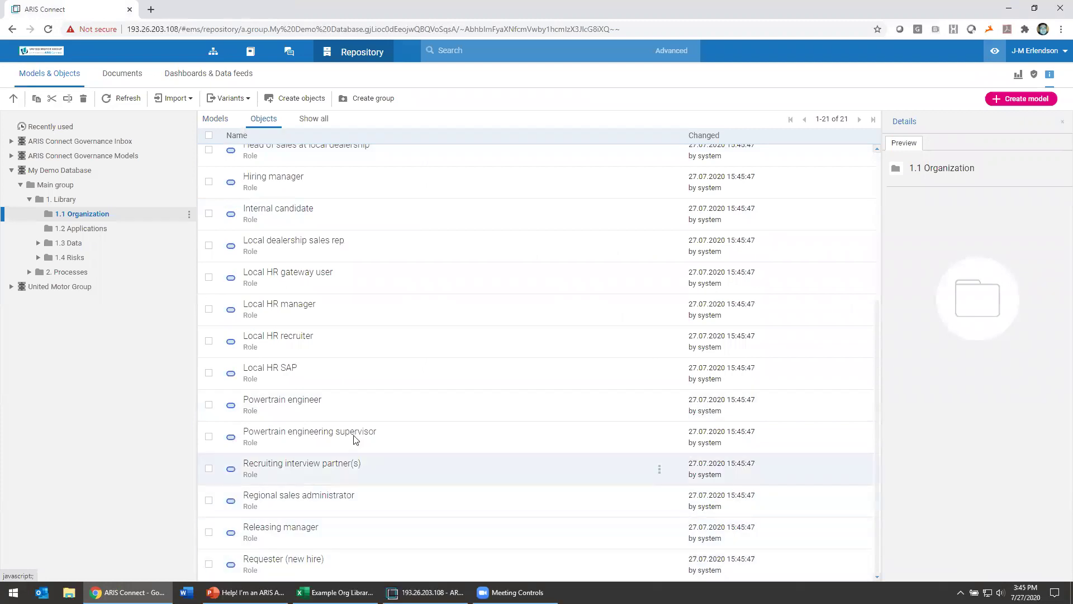
{"action": "scroll", "coordinate": [355, 412], "scroll_direction": "up", "scroll_amount": 4}
{"action": "left_click", "coordinate": [216, 119]}
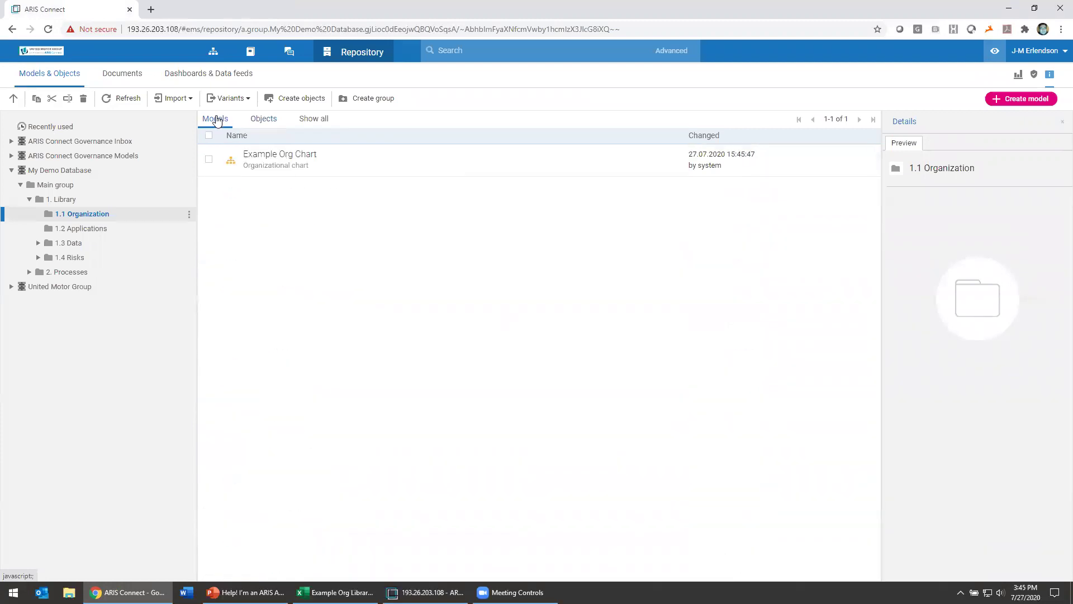